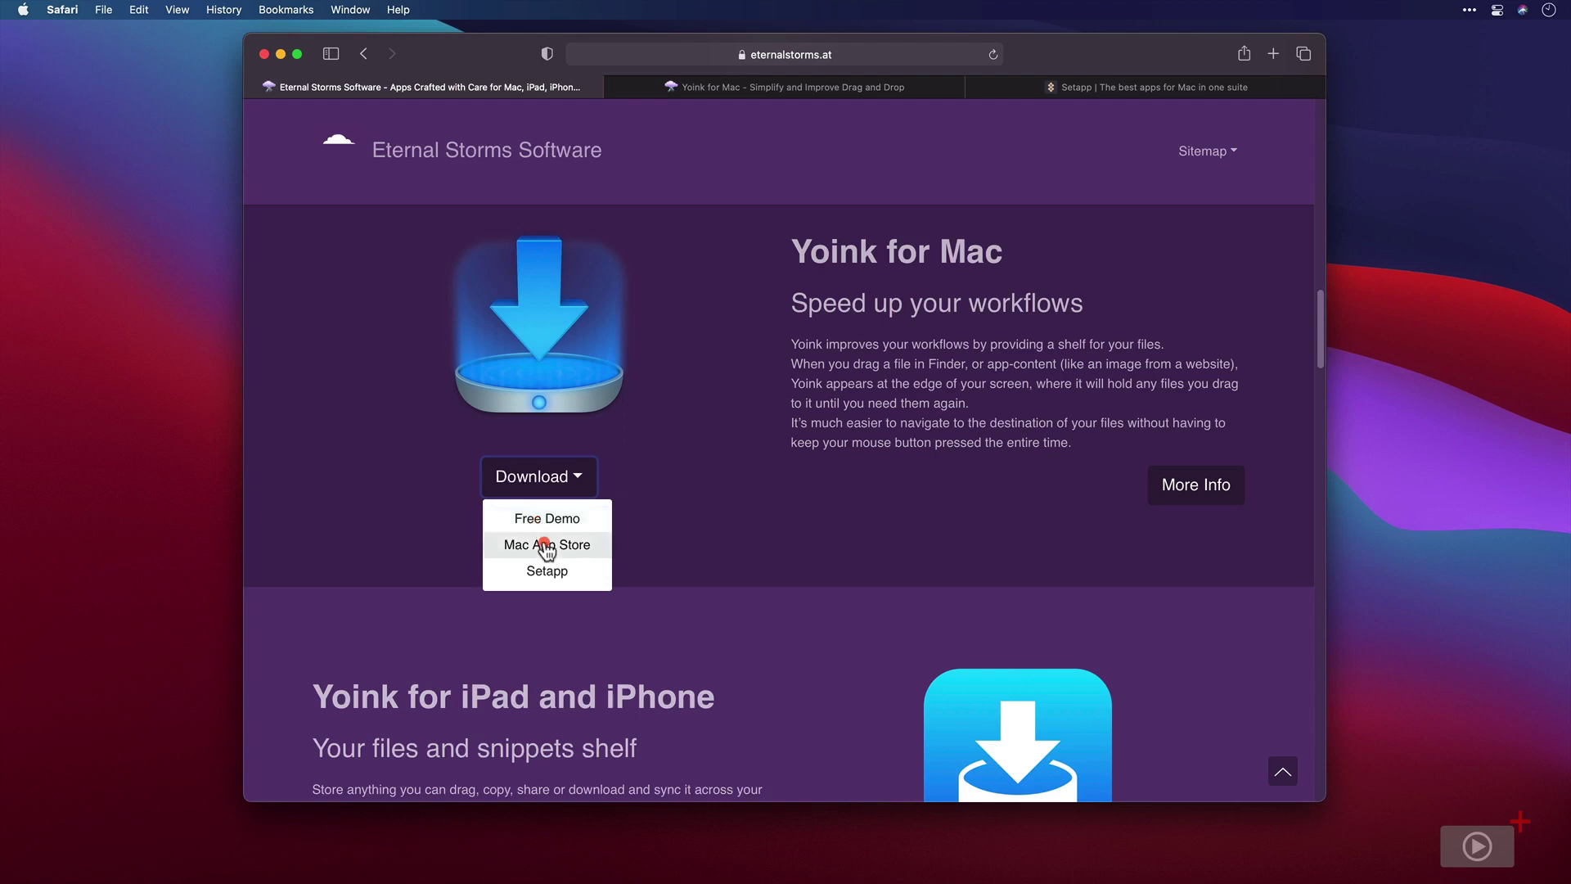
# Choose Mac App Store under Download to bring up Yoink's $13.99 App Store listing.
pyautogui.click(546, 545)
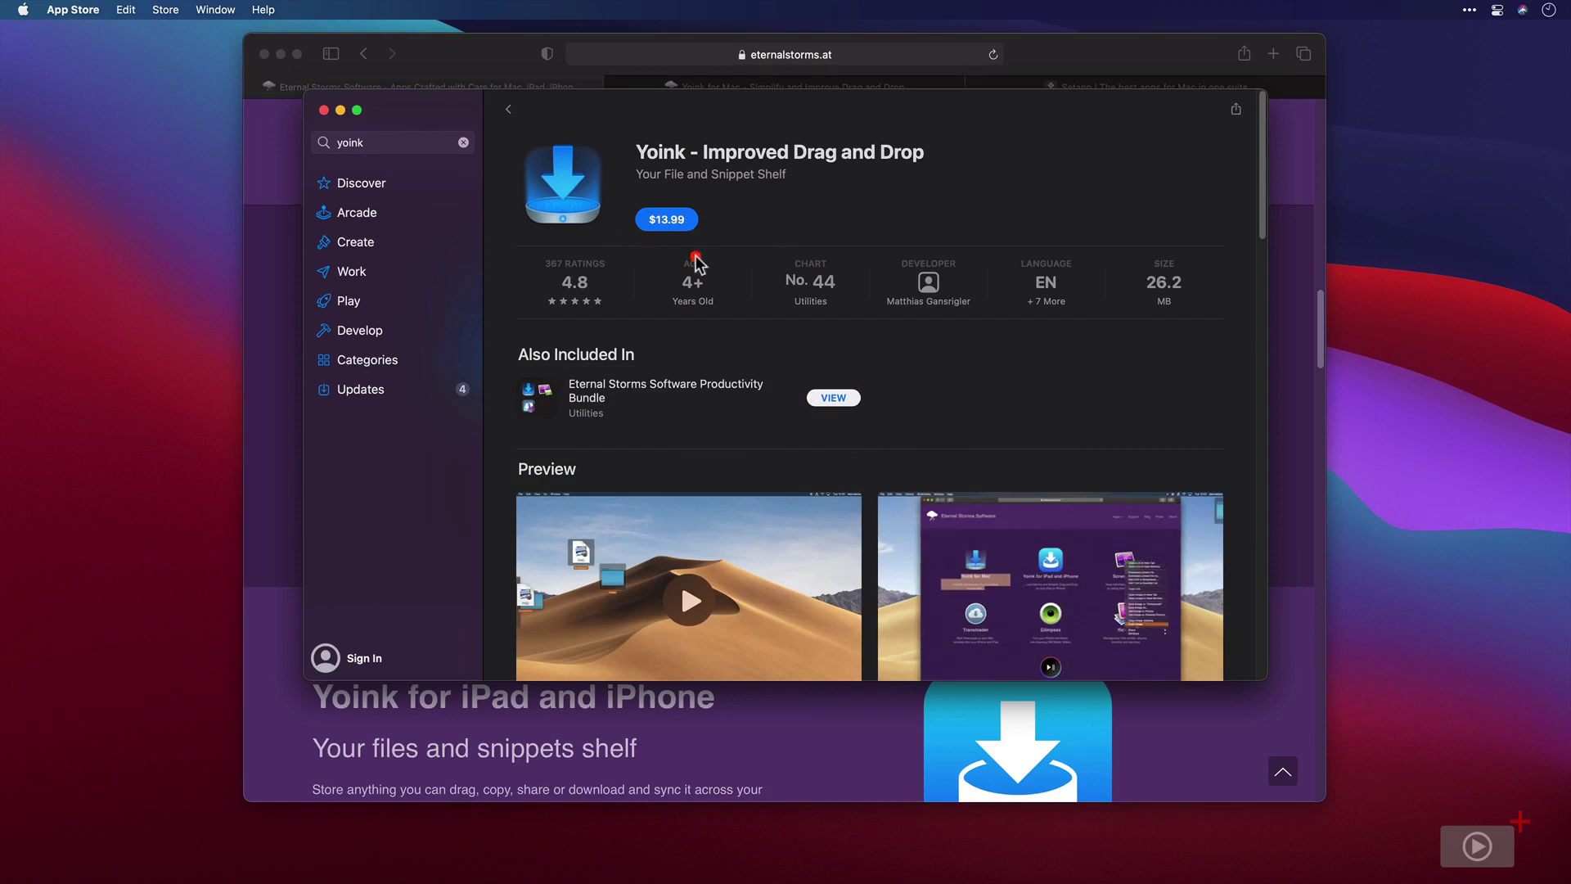
# Switch back to Safari and show the Setapp homepage tab.
pyautogui.press('super+Tab')
pyautogui.press('super+Tab')
pyautogui.press('super+Tab')
pyautogui.press('super+Tab')
pyautogui.press('super+Tab')
pyautogui.press('super+Tab')
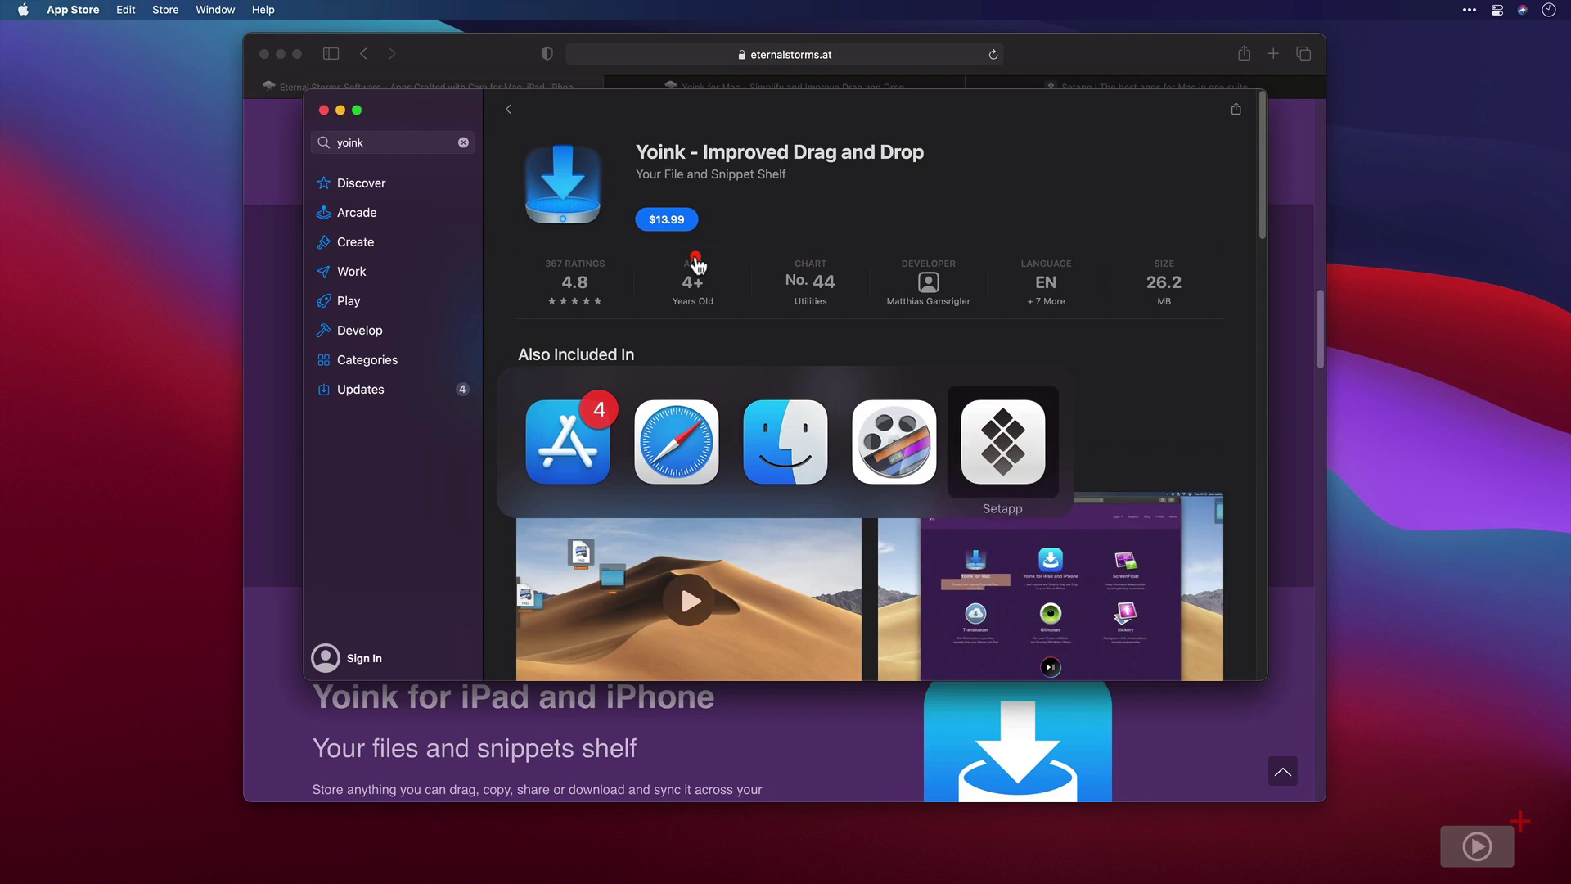
pyautogui.click(1070, 86)
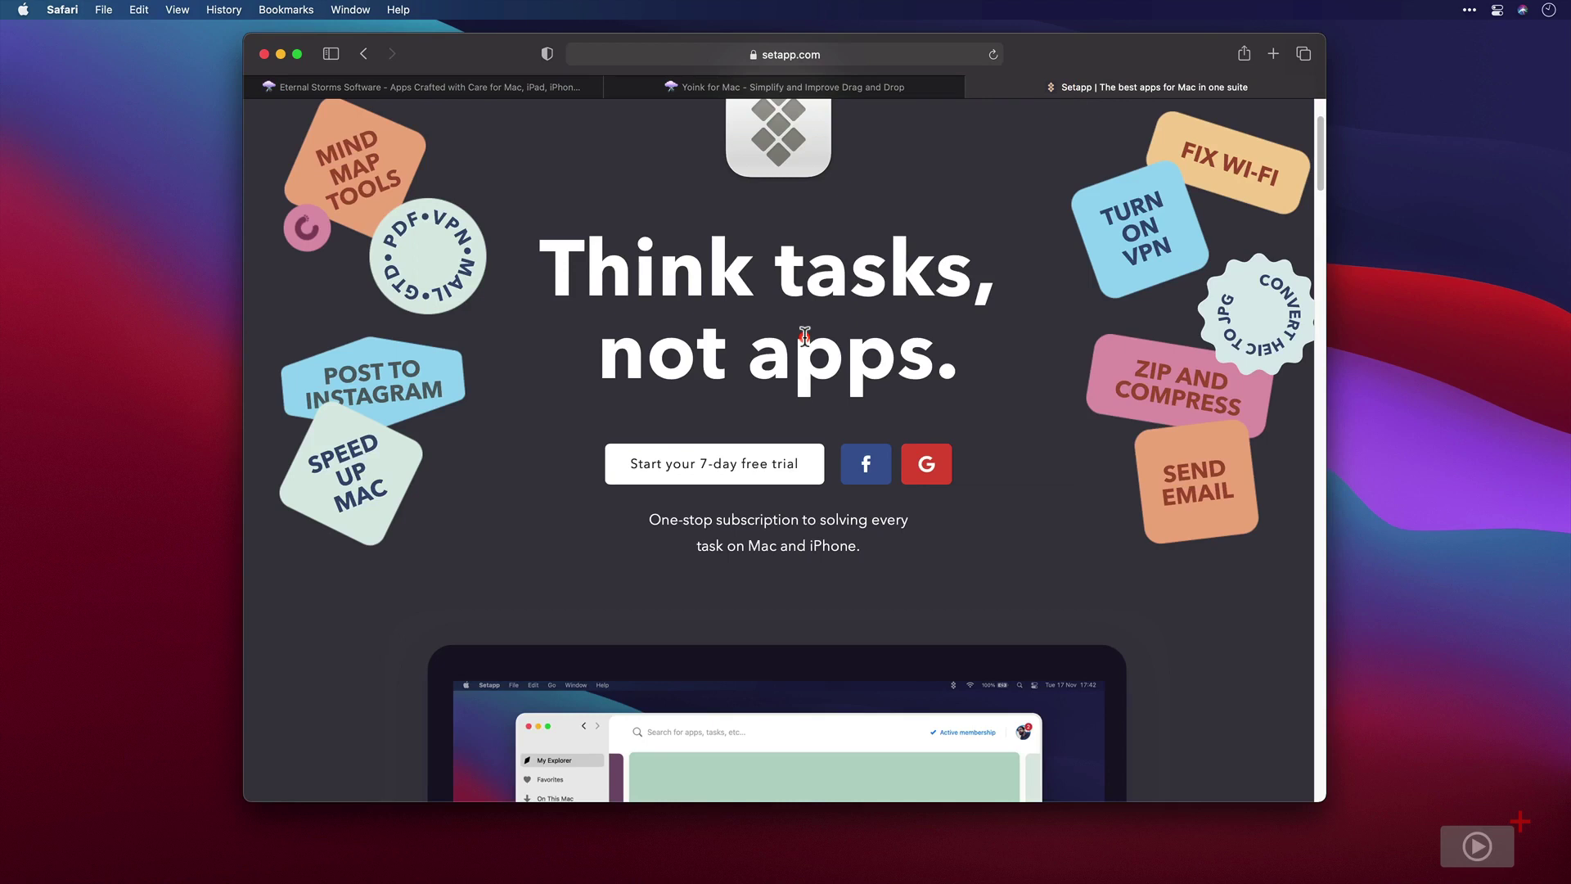
# Scroll through the setapp.com app catalogue, then switch away to Finder's Documents folder.
pyautogui.scroll(2, 810, 368)
pyautogui.scroll(-15, 815, 384)
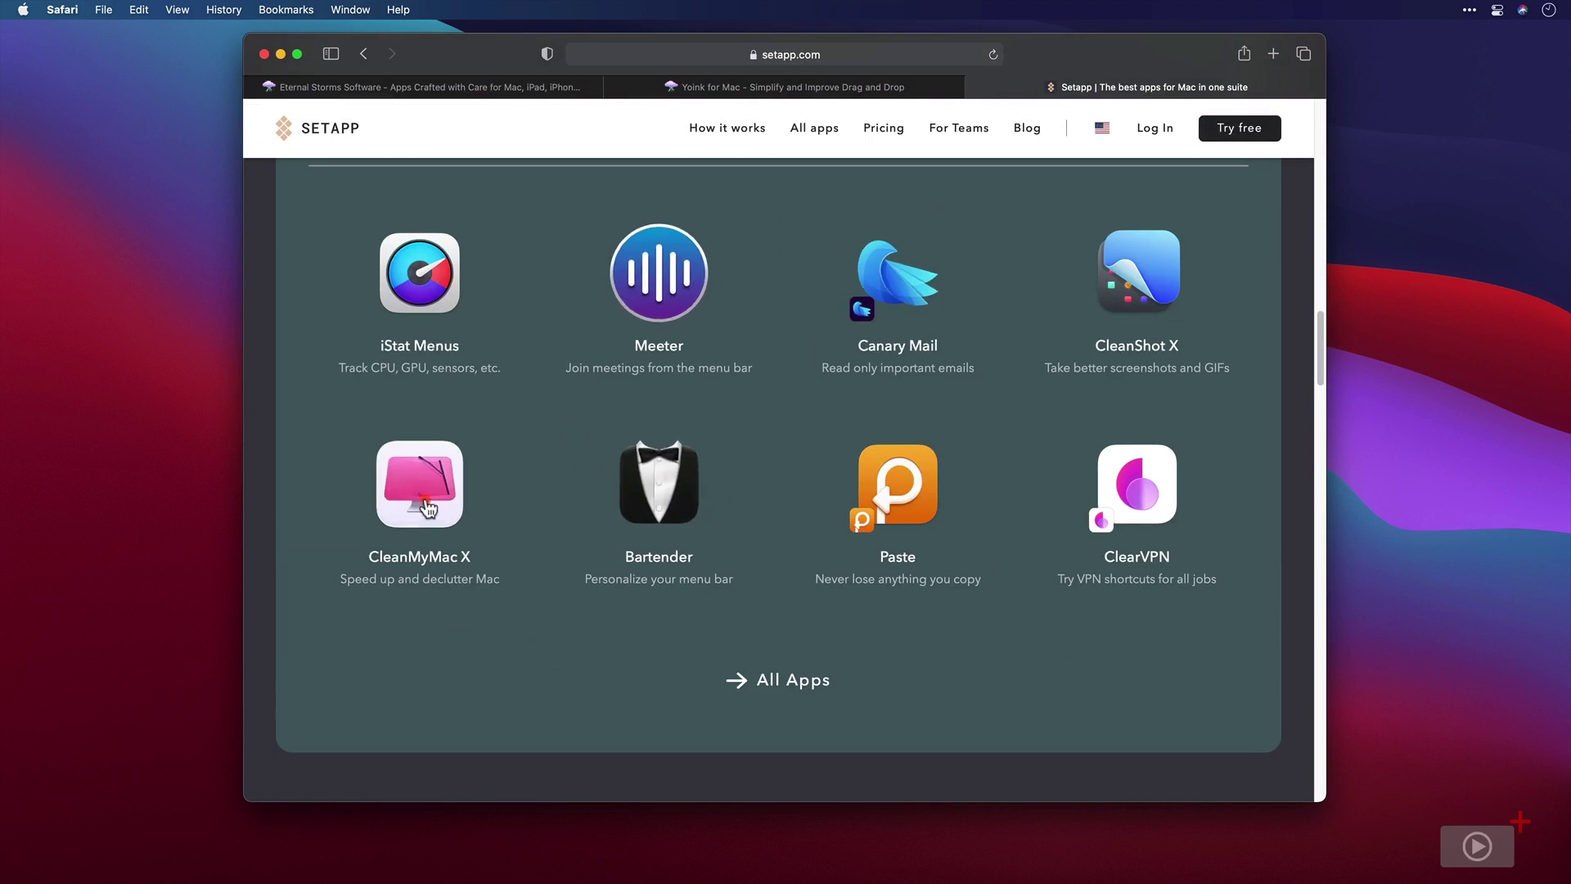
pyautogui.scroll(10, 609, 489)
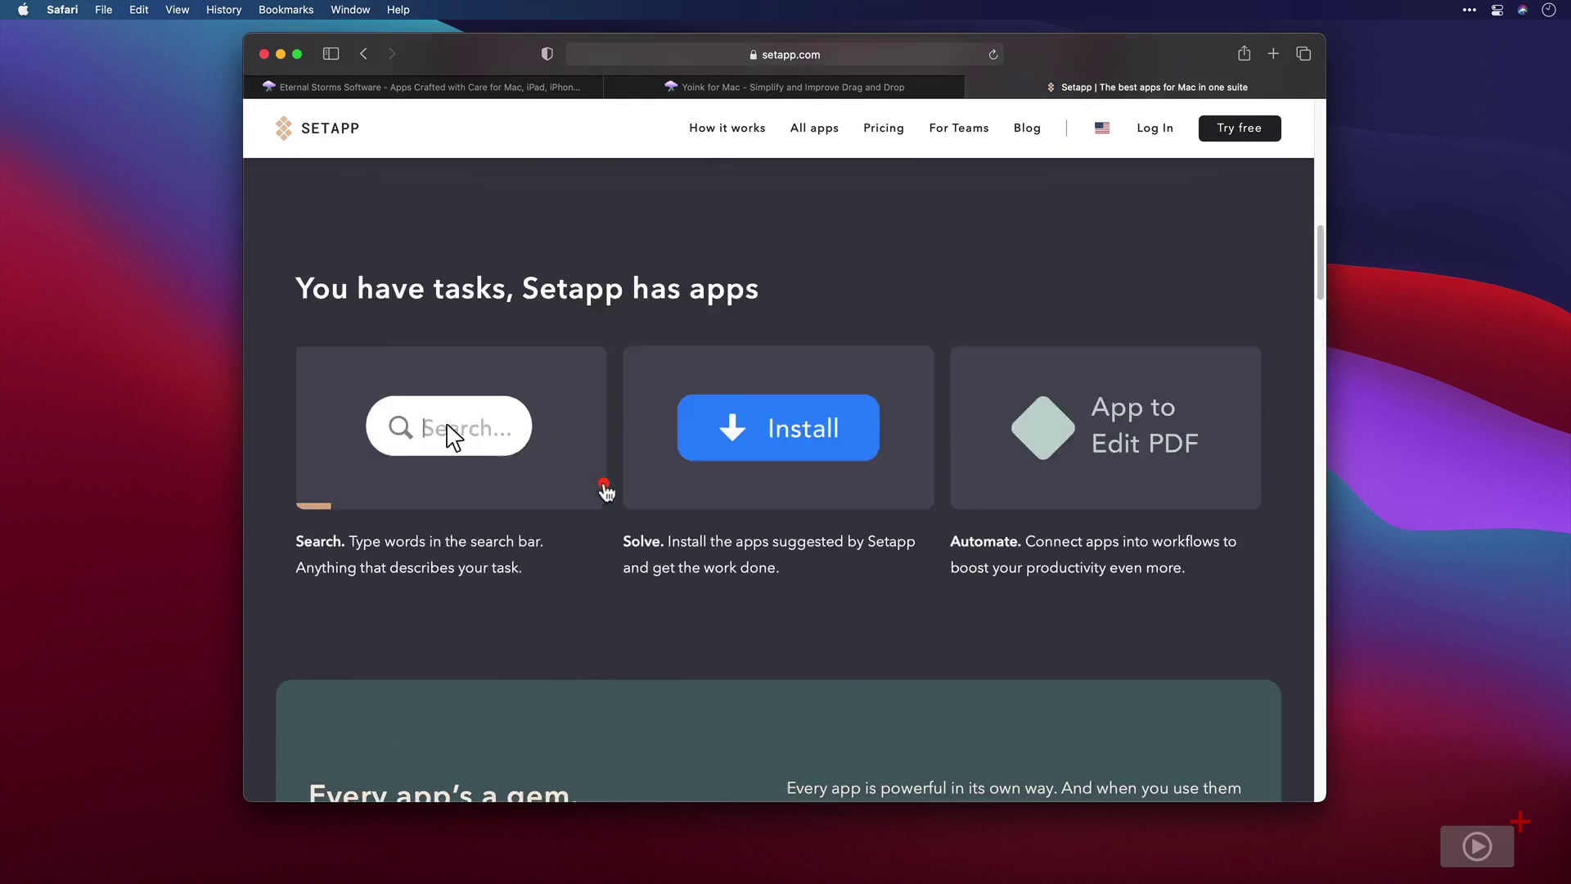
pyautogui.scroll(6, 606, 489)
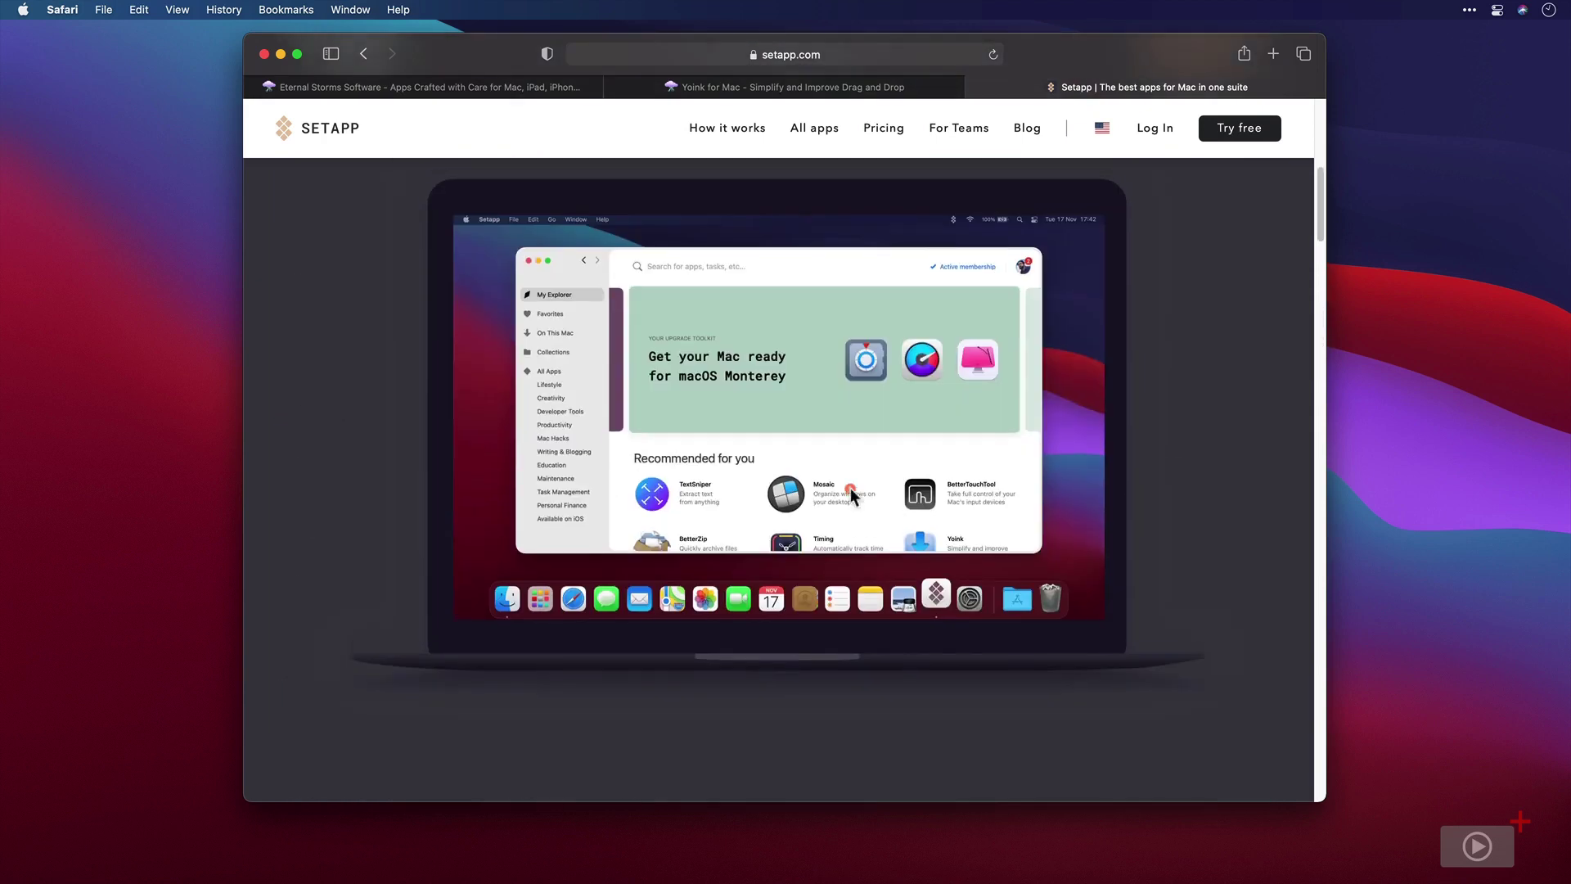
pyautogui.press('super+Tab')
pyautogui.press('super+Tab')
pyautogui.press('super+Tab')
pyautogui.press('super+Tab')
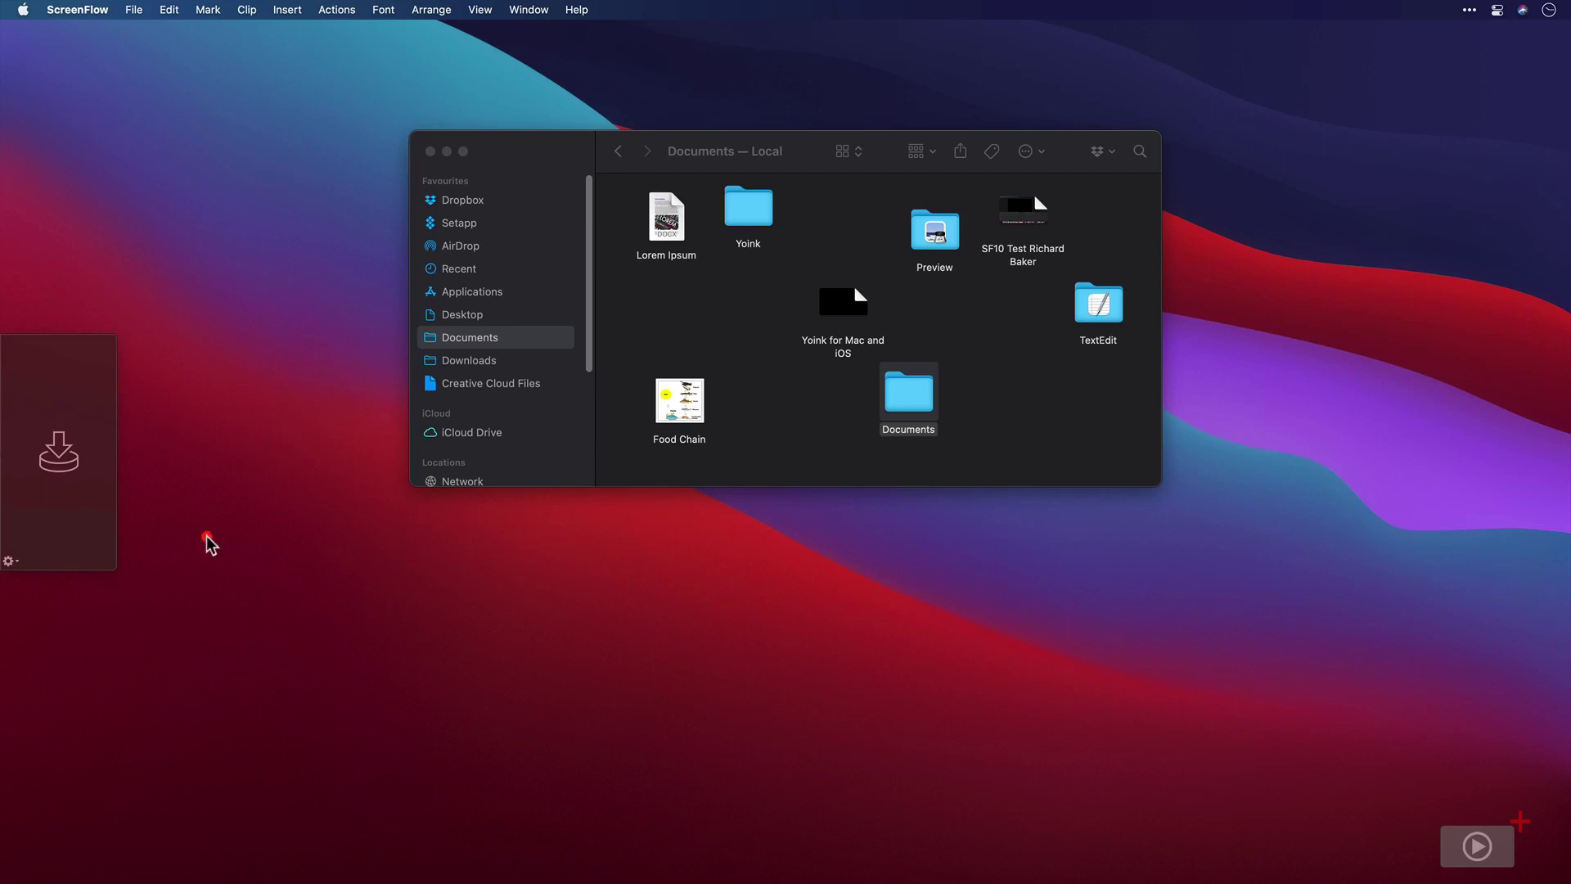
# Open Yoink Preferences via the shelf gear and the menu-bar icon, showing the General page.
pyautogui.click(10, 561)
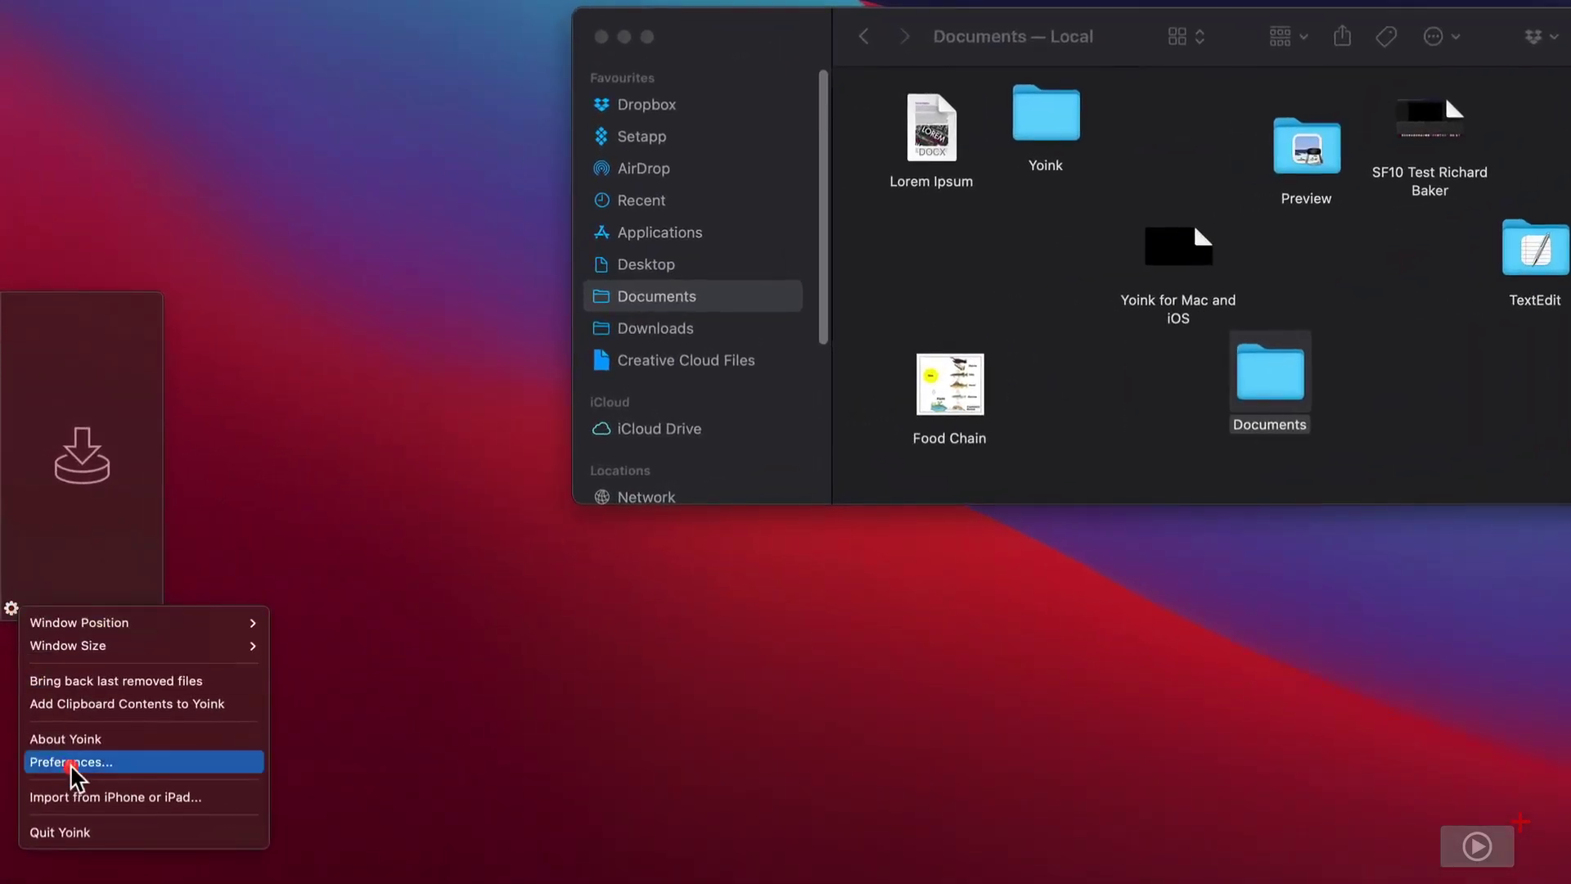
pyautogui.click(70, 762)
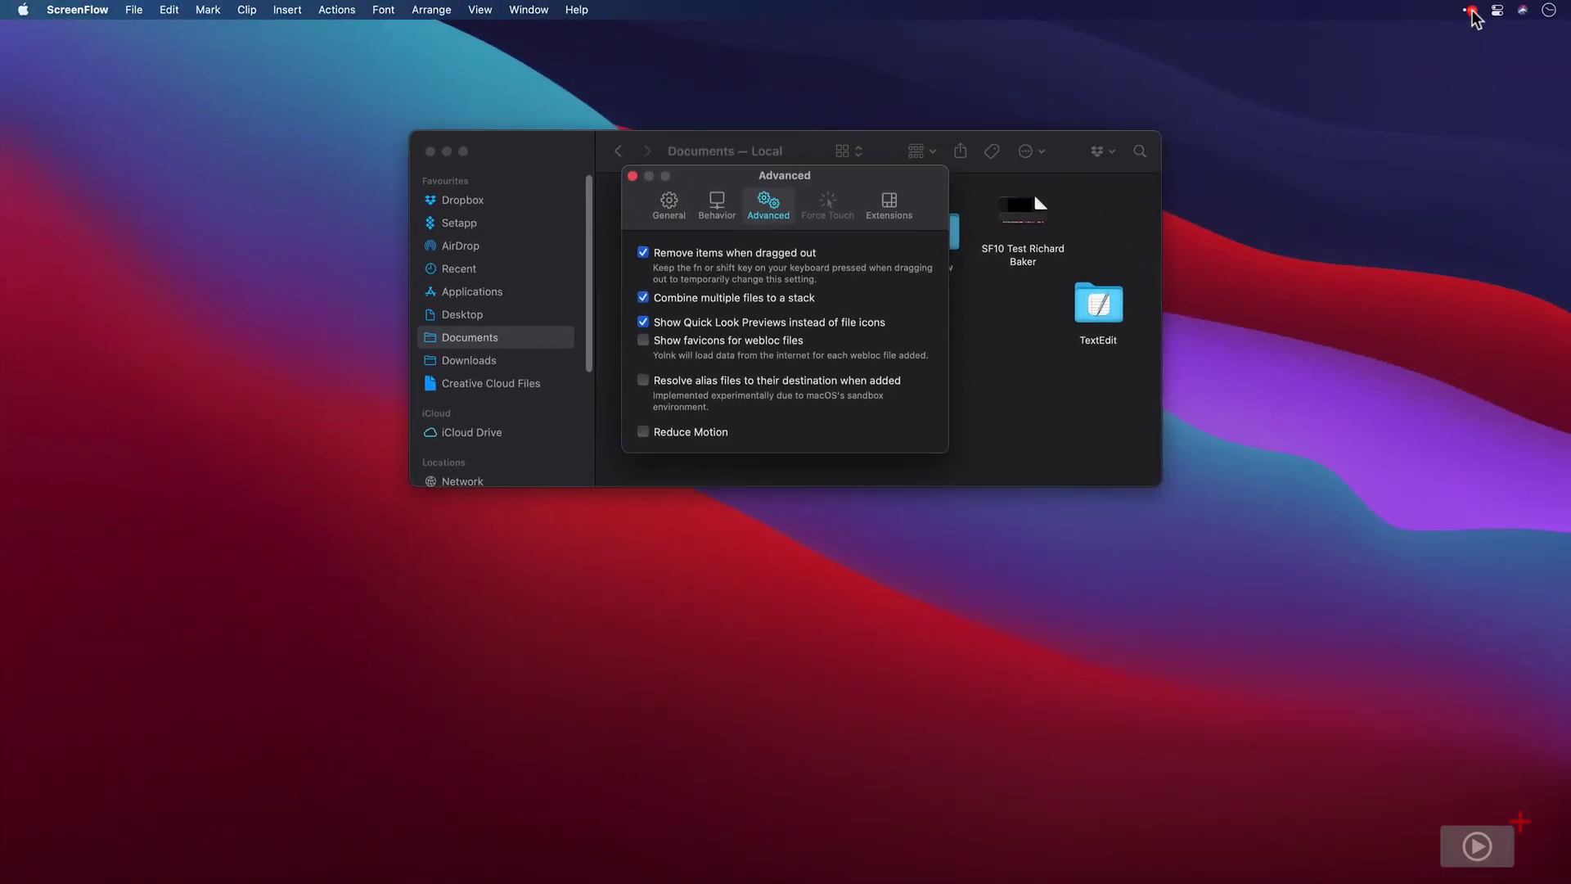
pyautogui.click(1471, 12)
pyautogui.moveTo(1472, 11); pyautogui.dragTo(1298, 11)
pyautogui.click(1299, 11)
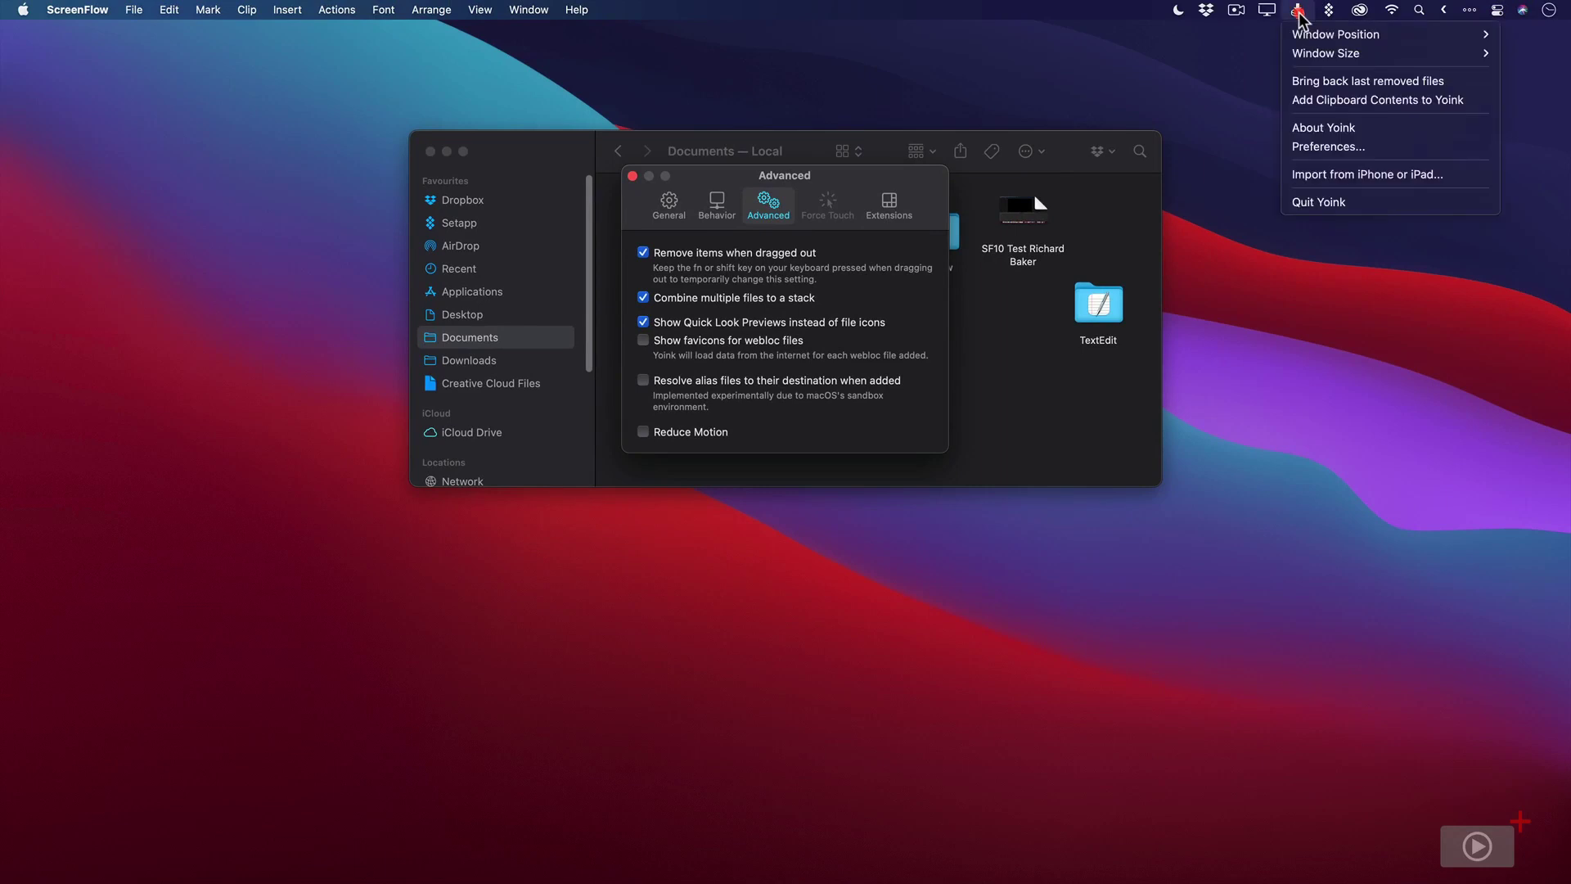
pyautogui.click(1300, 151)
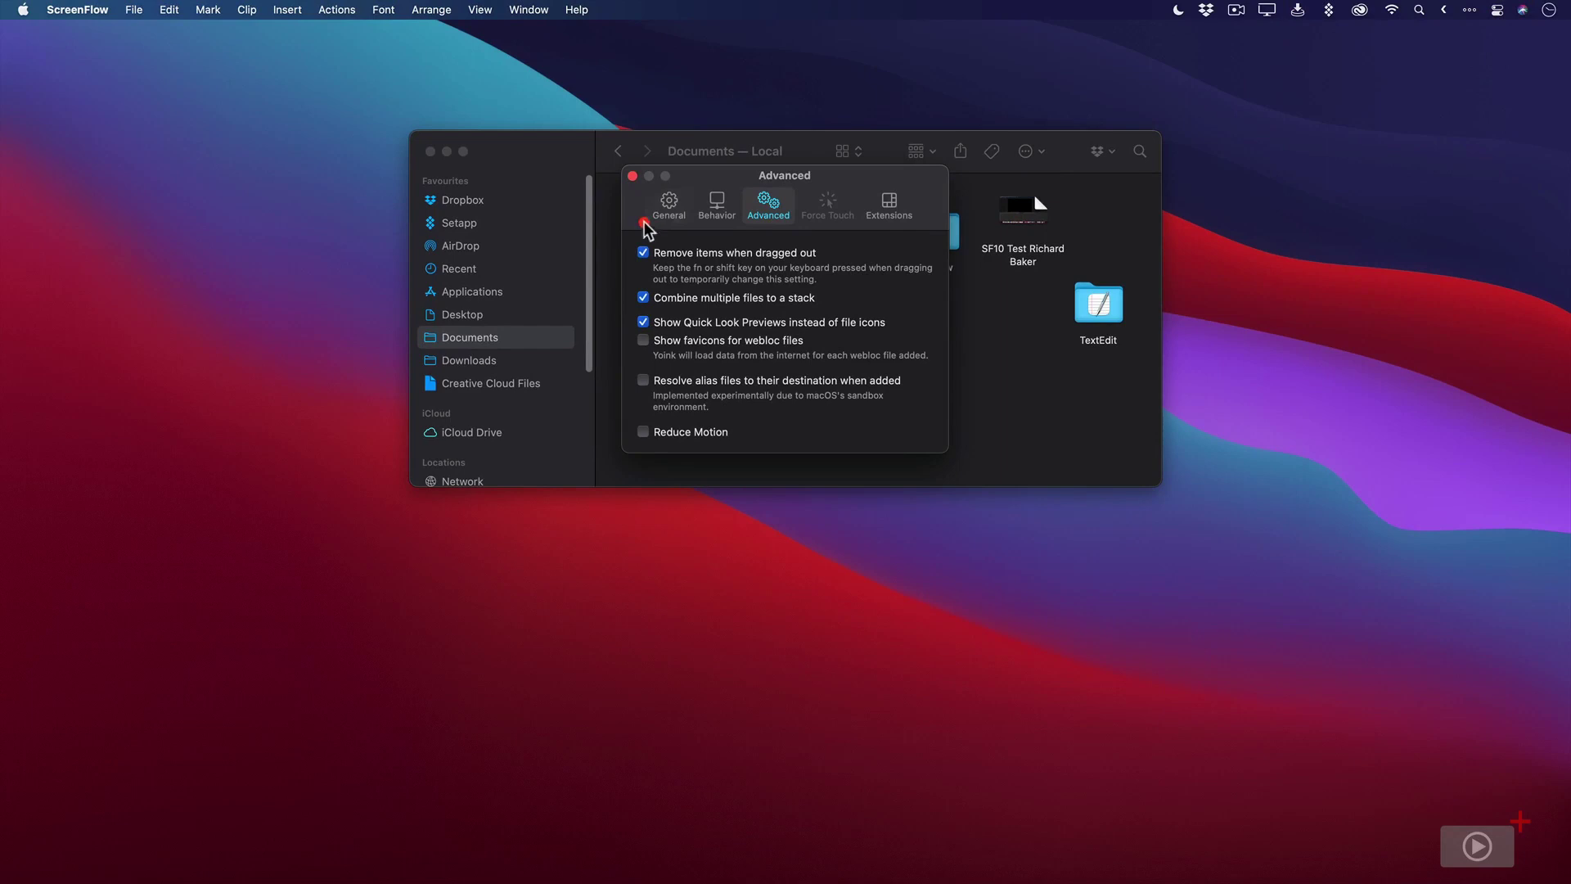
pyautogui.click(678, 211)
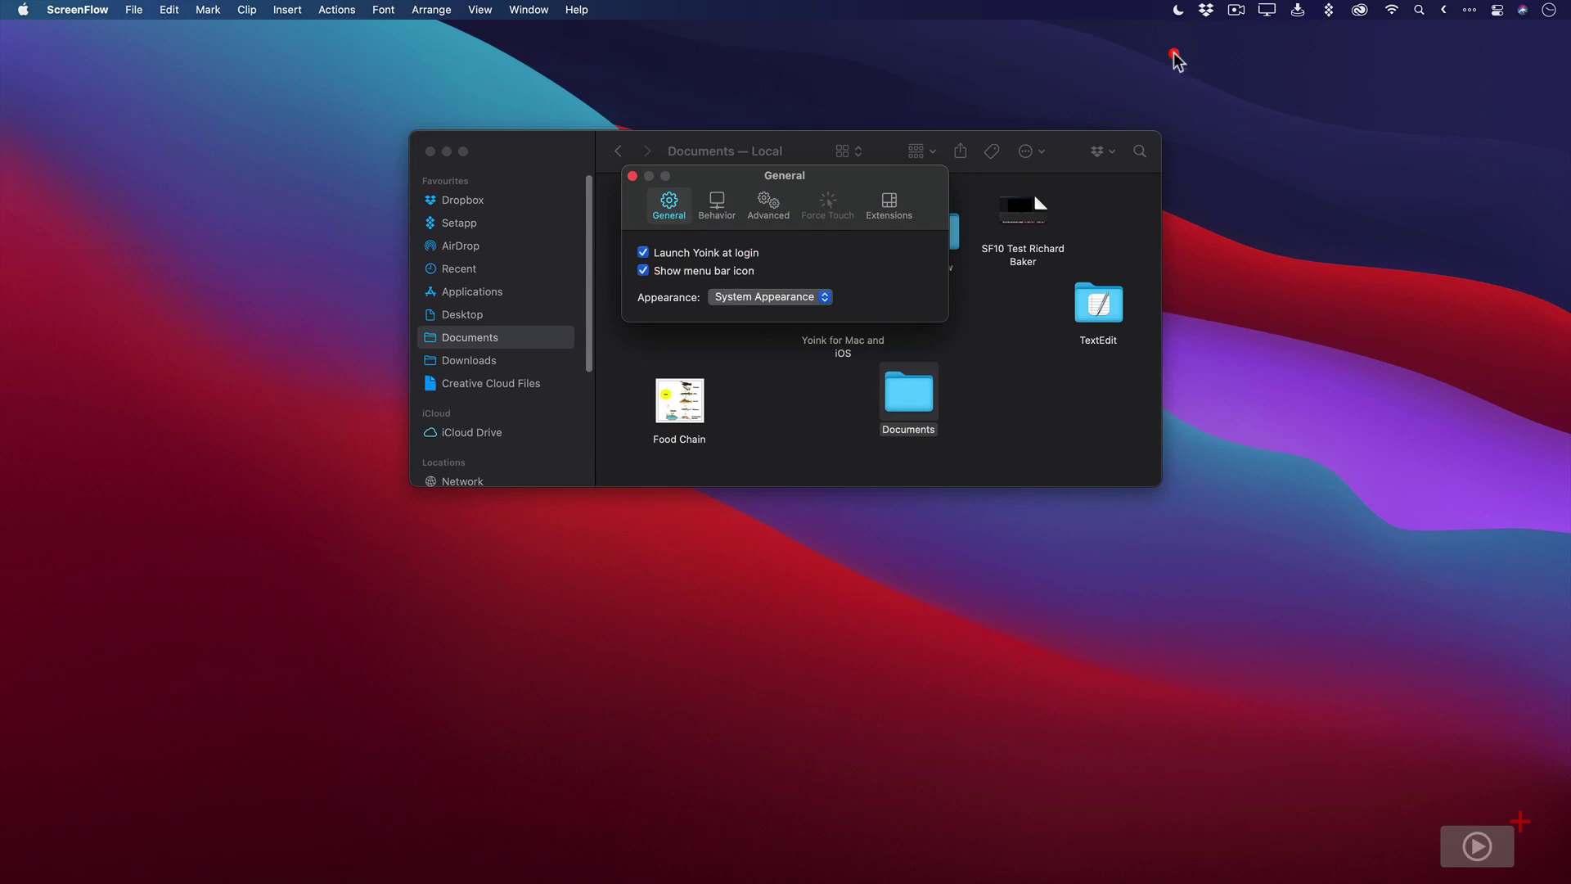
# Collapse the extra menu-bar icons and view Yoink's Behavior page (show on drag start, F5 shortcut).
pyautogui.click(1469, 10)
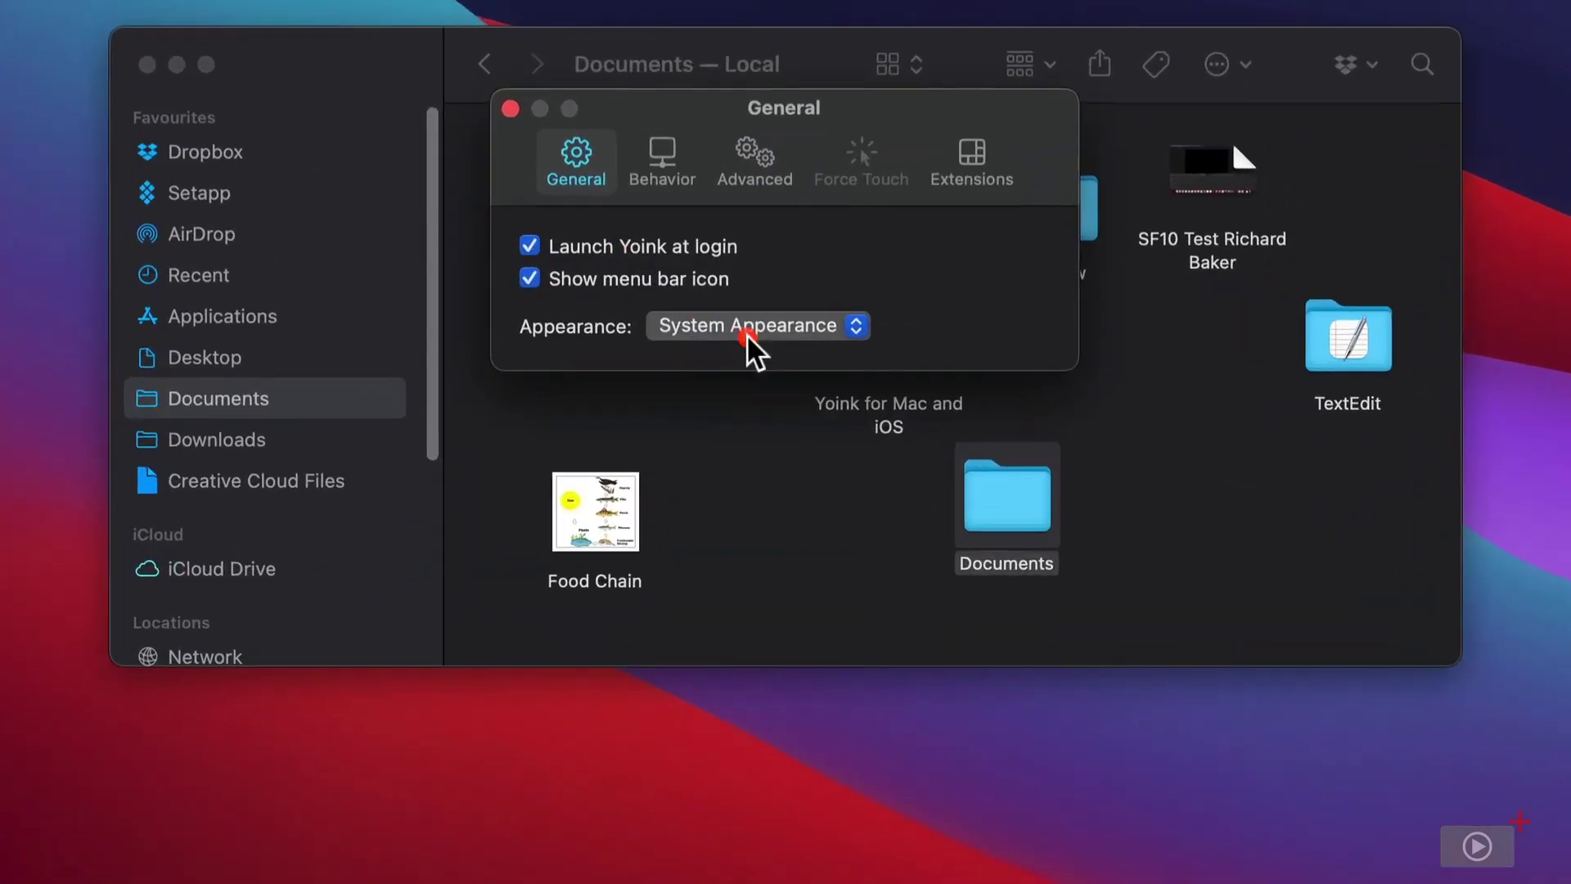
pyautogui.click(659, 150)
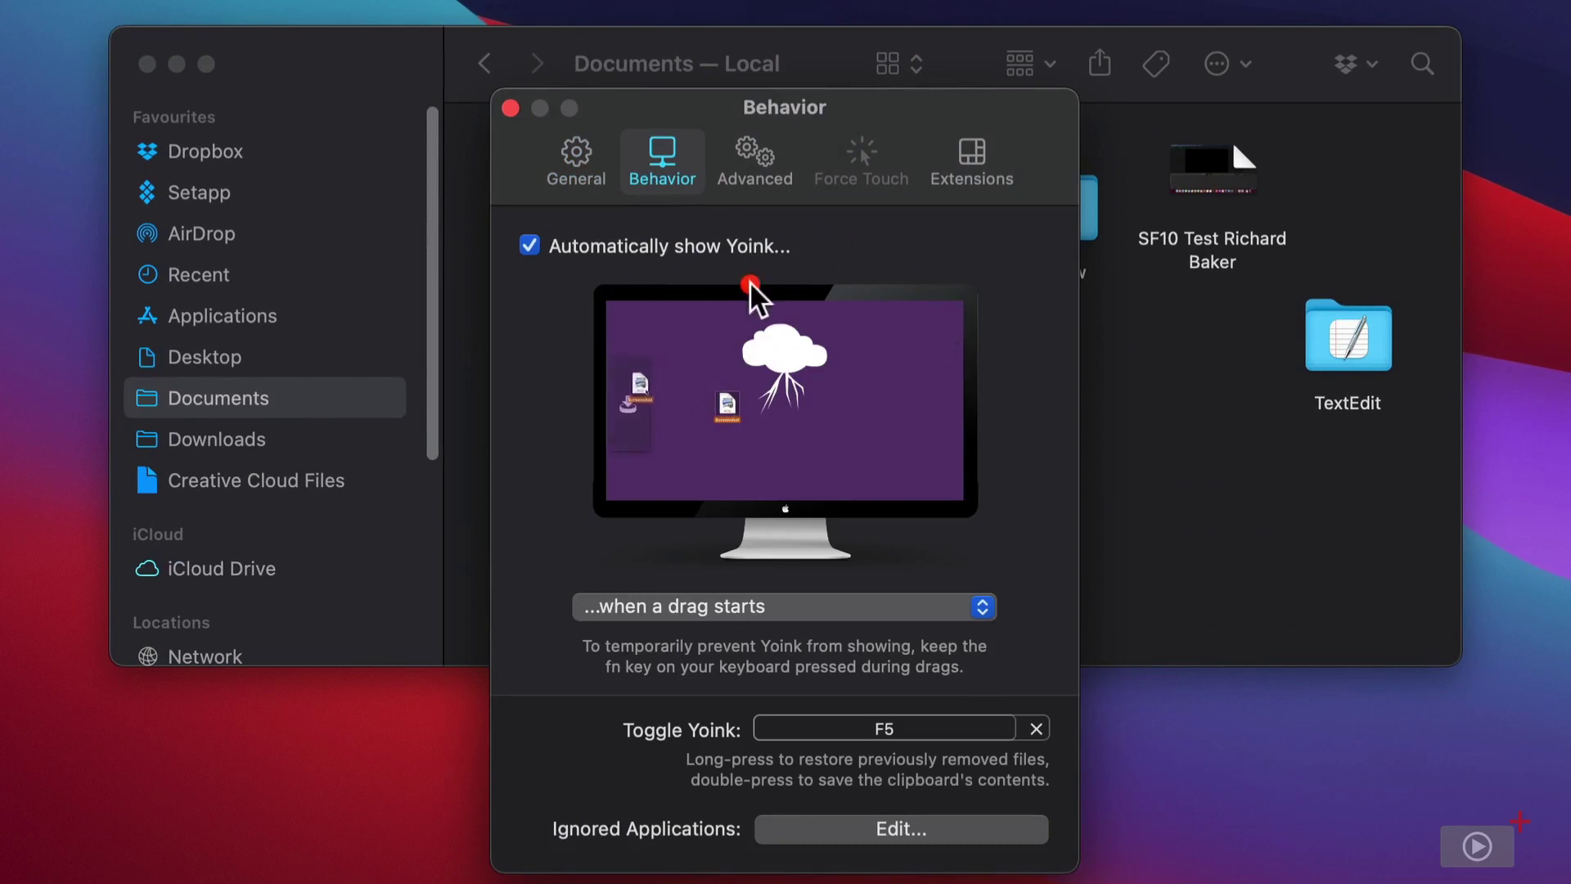
# Drag Food Chain and Lorem Ipsum onto the Yoink shelf, then drag both back off.
pyautogui.moveTo(659, 236)
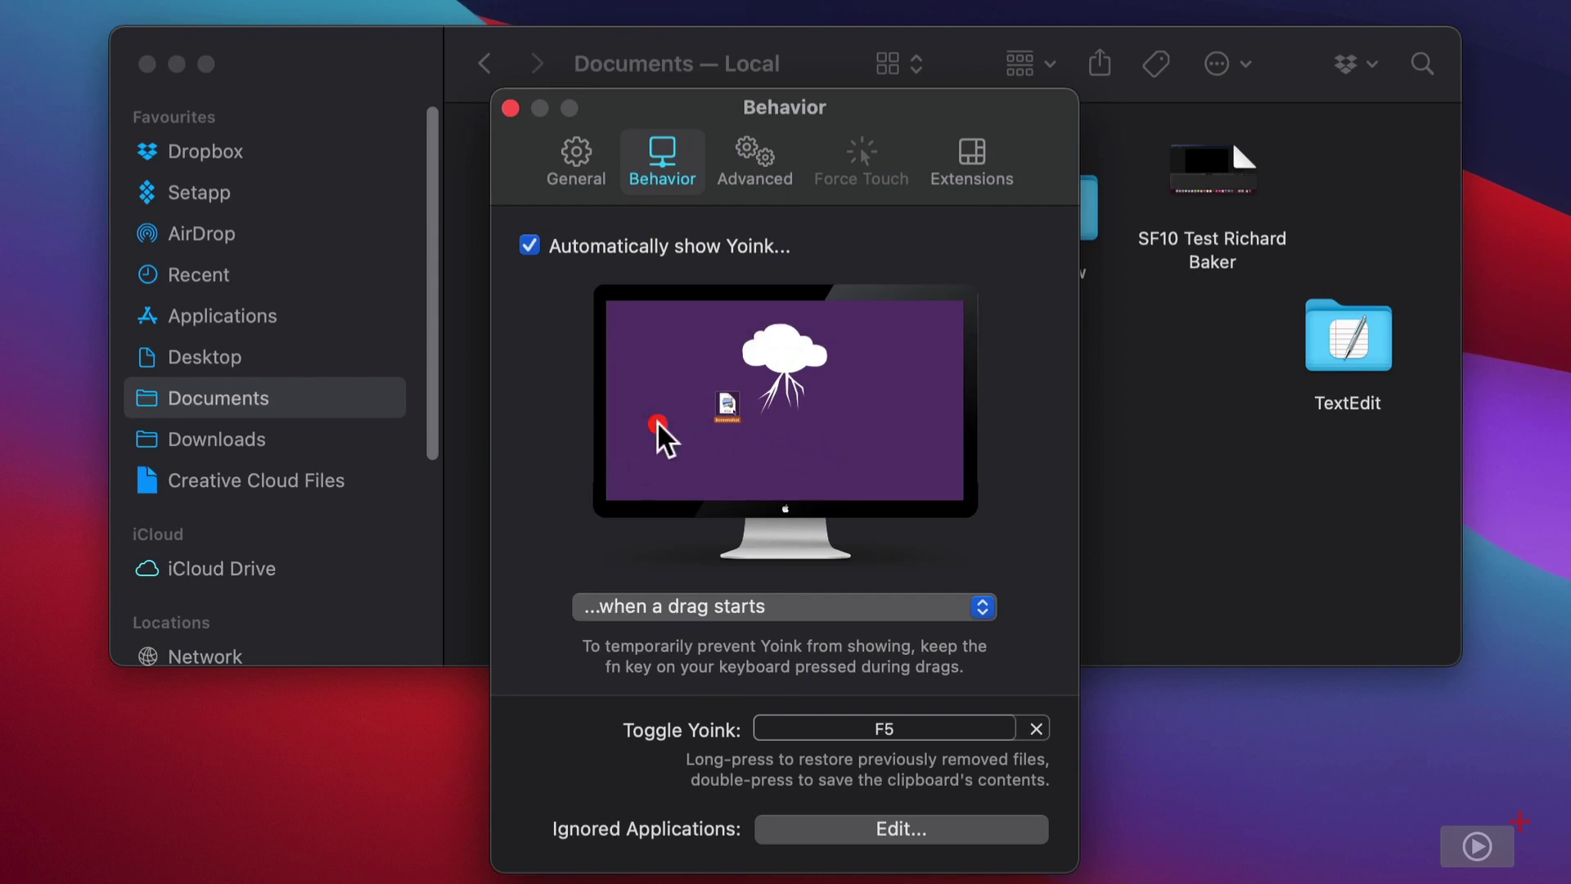
pyautogui.click(1209, 490)
pyautogui.click(638, 523)
pyautogui.moveTo(689, 491); pyautogui.dragTo(0, 478)
pyautogui.moveTo(223, 411); pyautogui.dragTo(79, 421)
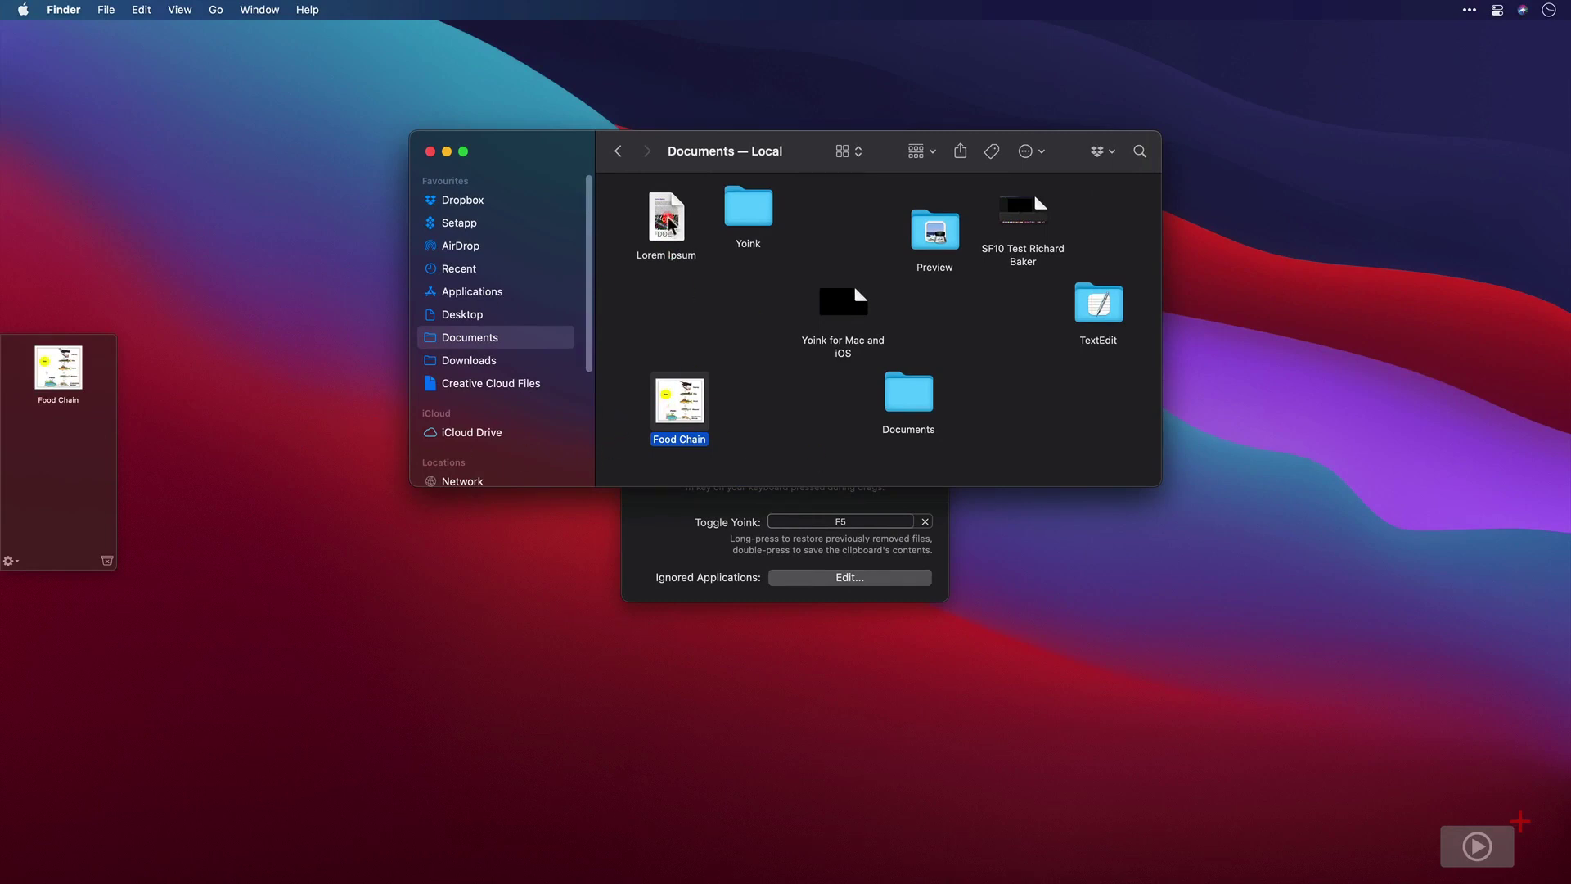
pyautogui.moveTo(669, 223); pyautogui.dragTo(49, 443)
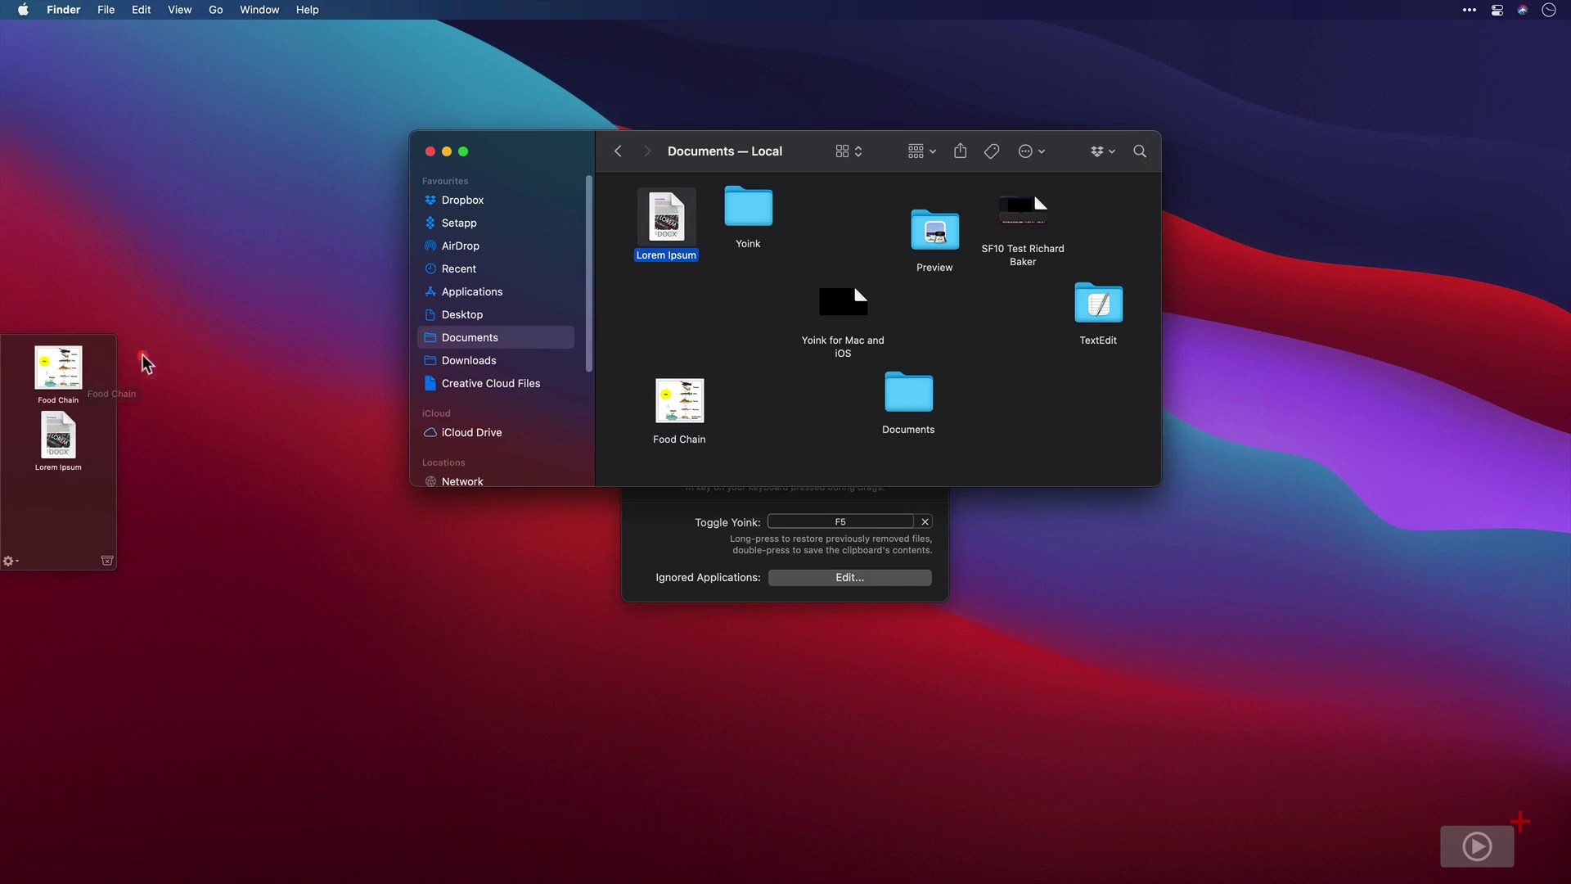
pyautogui.moveTo(58, 443); pyautogui.dragTo(760, 399)
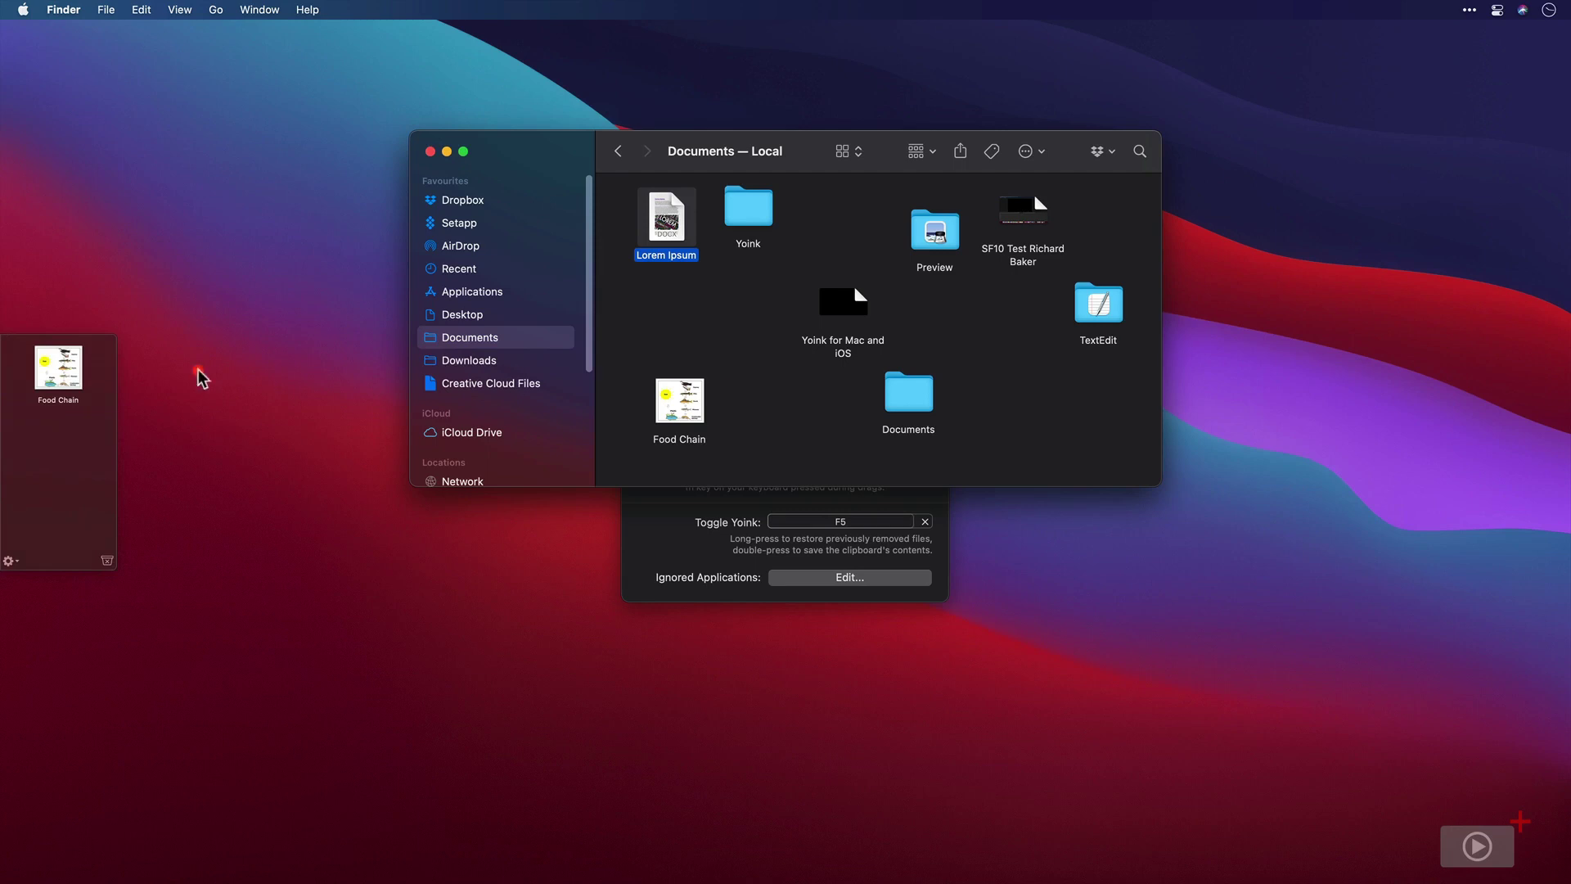
pyautogui.moveTo(61, 378)
pyautogui.mouseDown()
pyautogui.moveTo(736, 350)
pyautogui.moveTo(84, 370)
pyautogui.mouseUp()
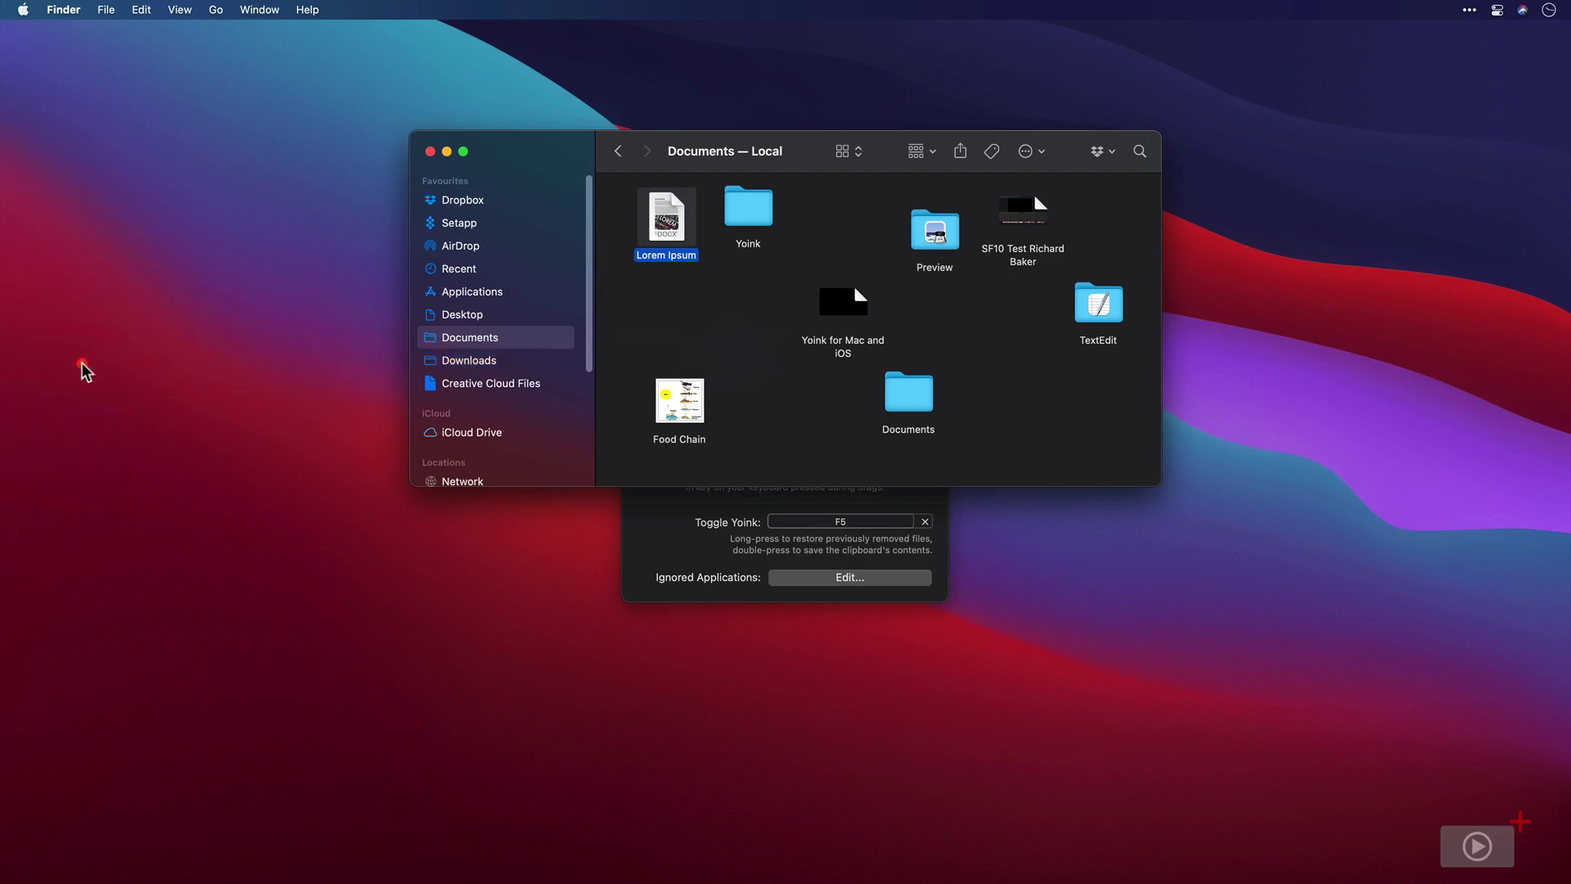
# Set Yoink's Behavior popup to '…when a drag starts, at cursor position'.
pyautogui.click(698, 548)
pyautogui.click(747, 459)
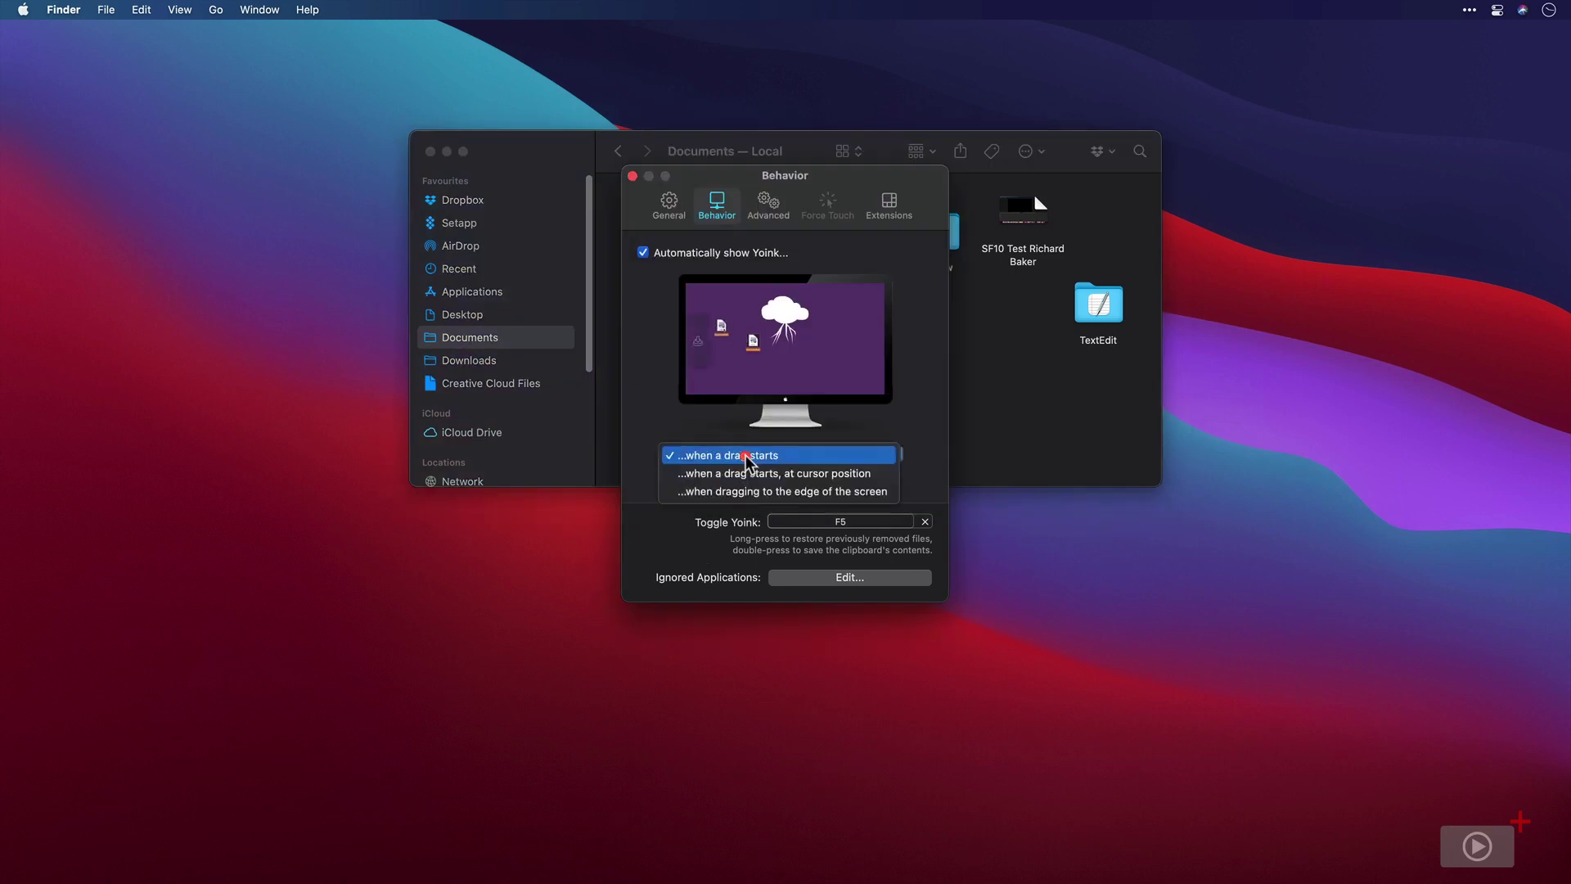
pyautogui.click(746, 474)
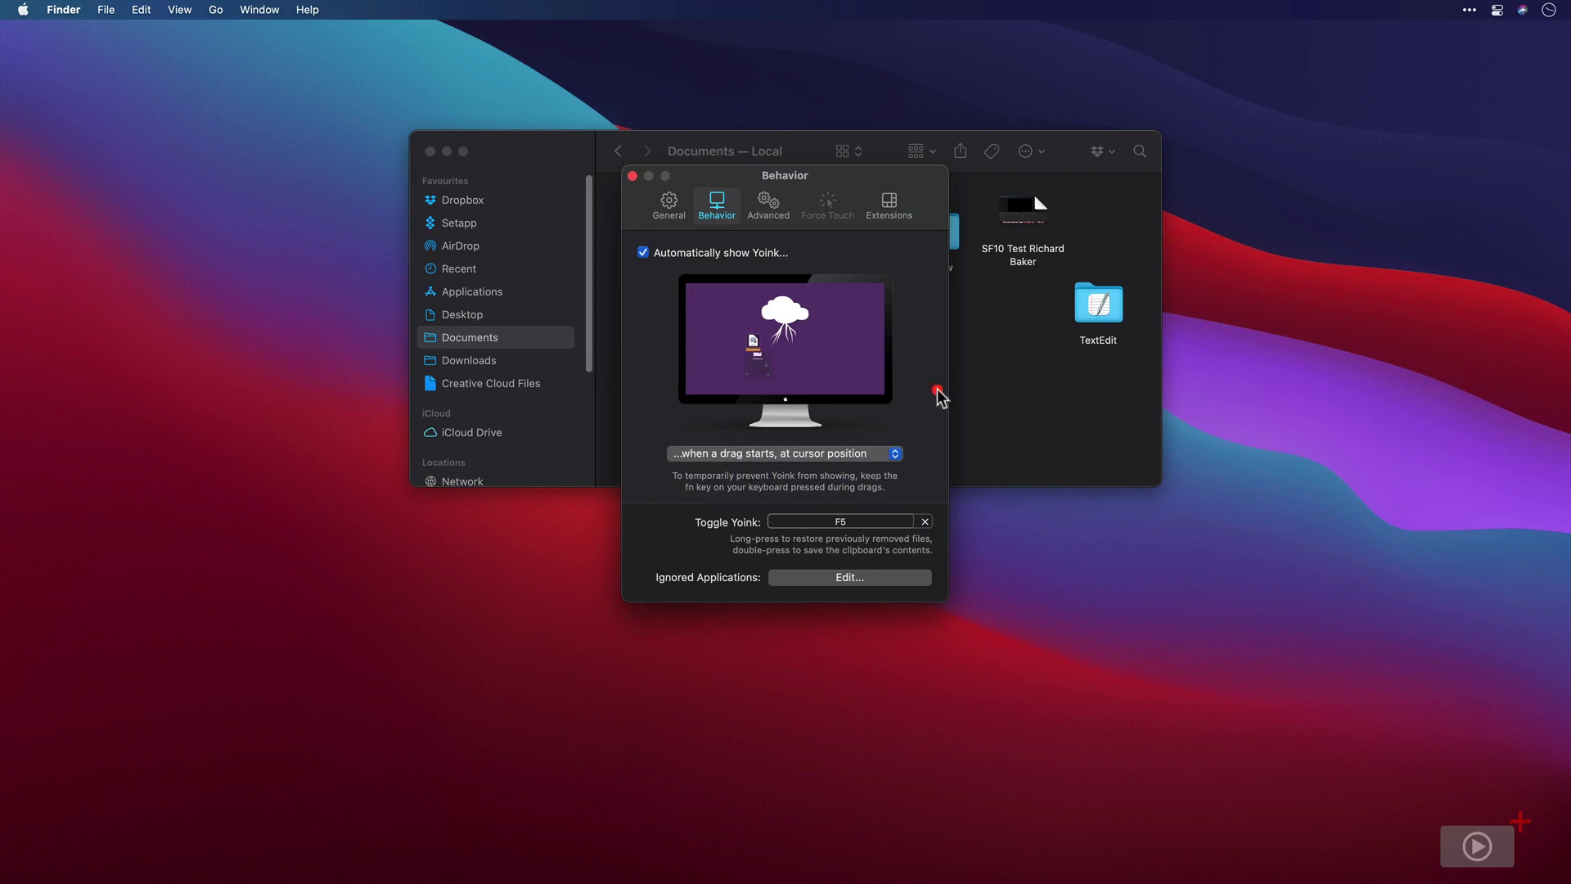
# Drag the Documents folder, Lorem Ipsum and Food Chain onto the shelf.
pyautogui.click(985, 386)
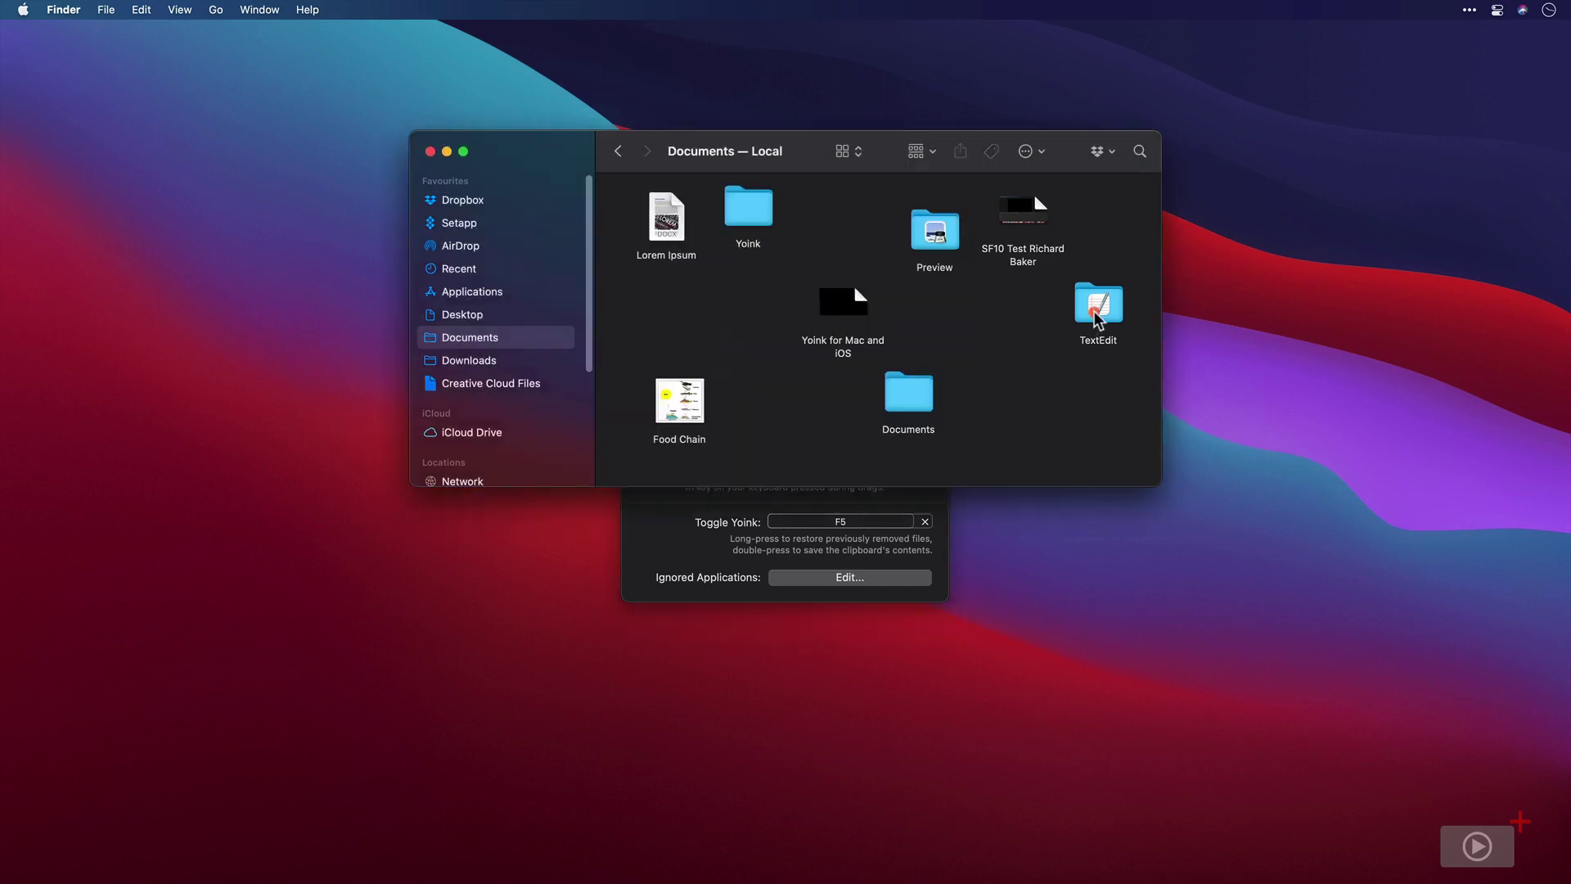
pyautogui.moveTo(1104, 315); pyautogui.dragTo(1068, 322)
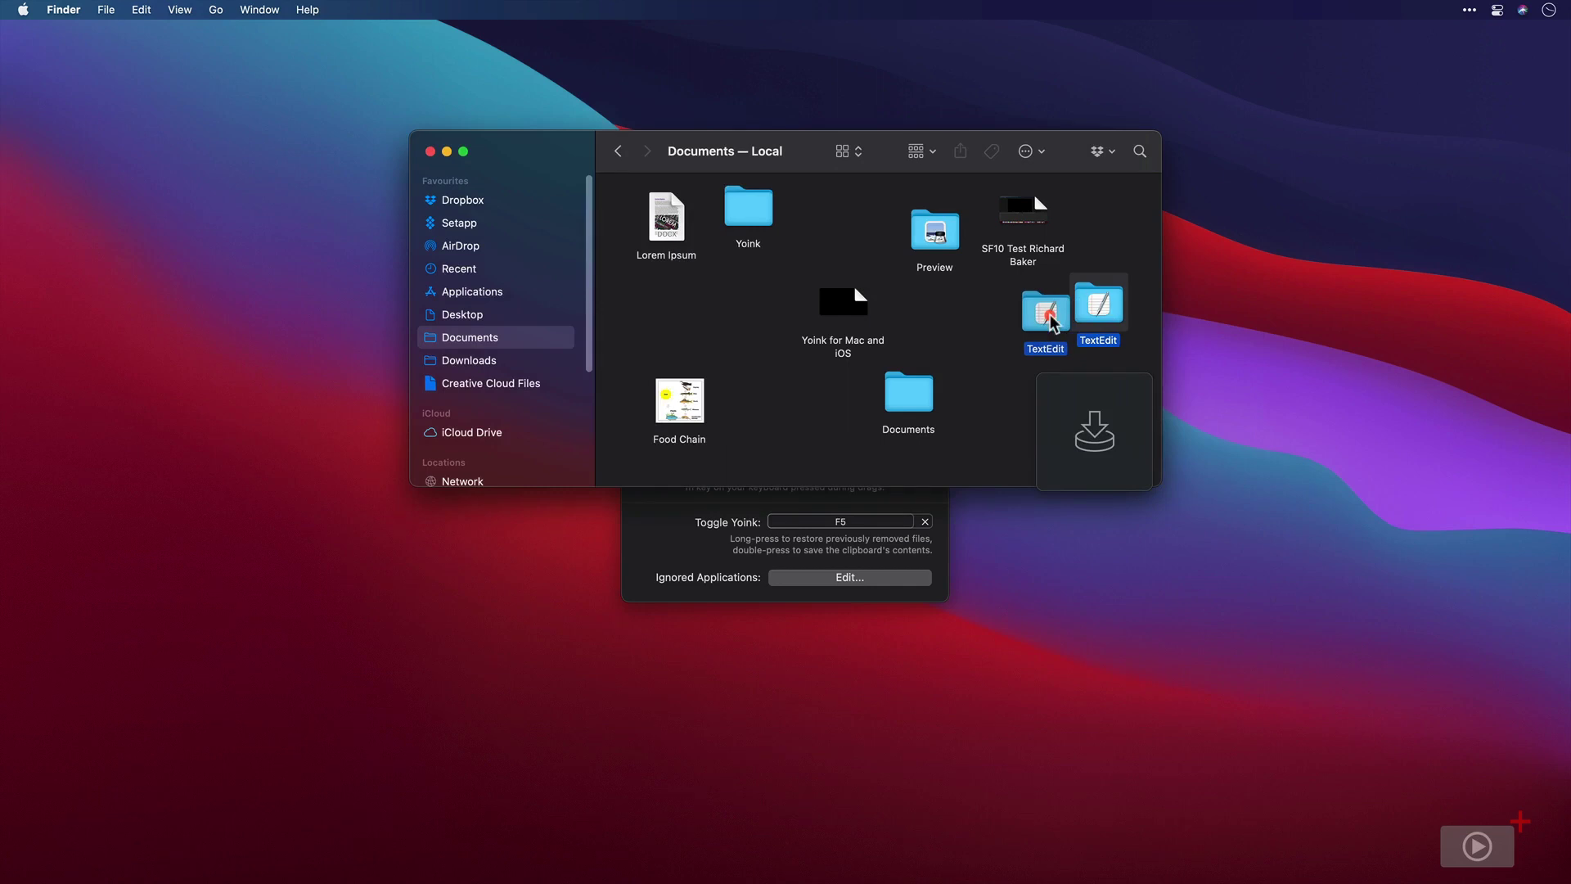
pyautogui.moveTo(1051, 323); pyautogui.dragTo(1090, 422)
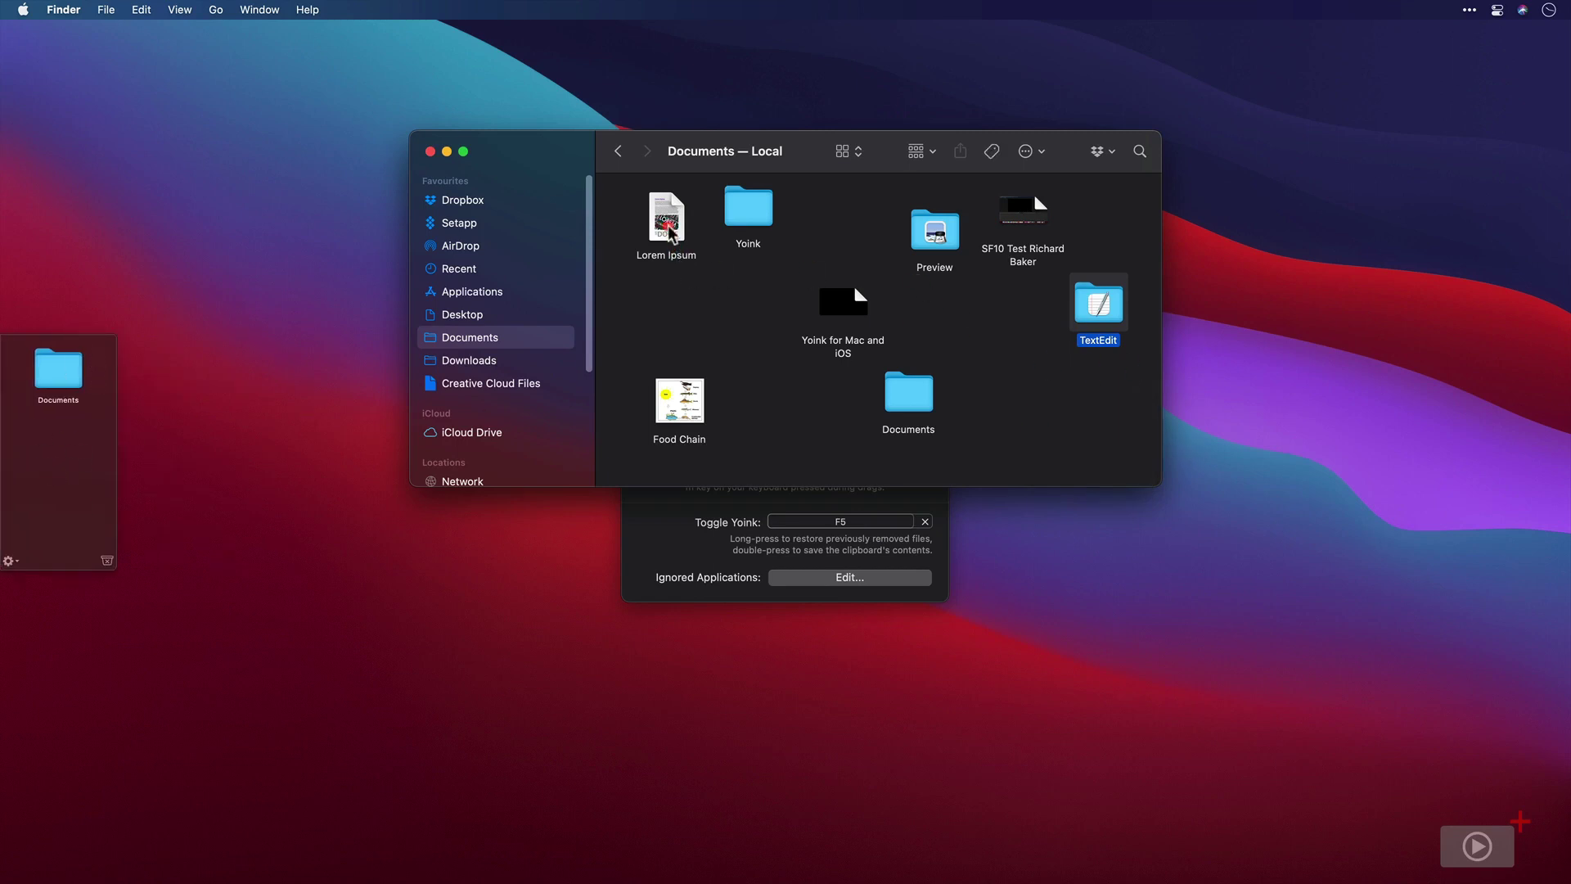
pyautogui.moveTo(667, 222); pyautogui.dragTo(653, 311)
pyautogui.moveTo(679, 401); pyautogui.dragTo(697, 506)
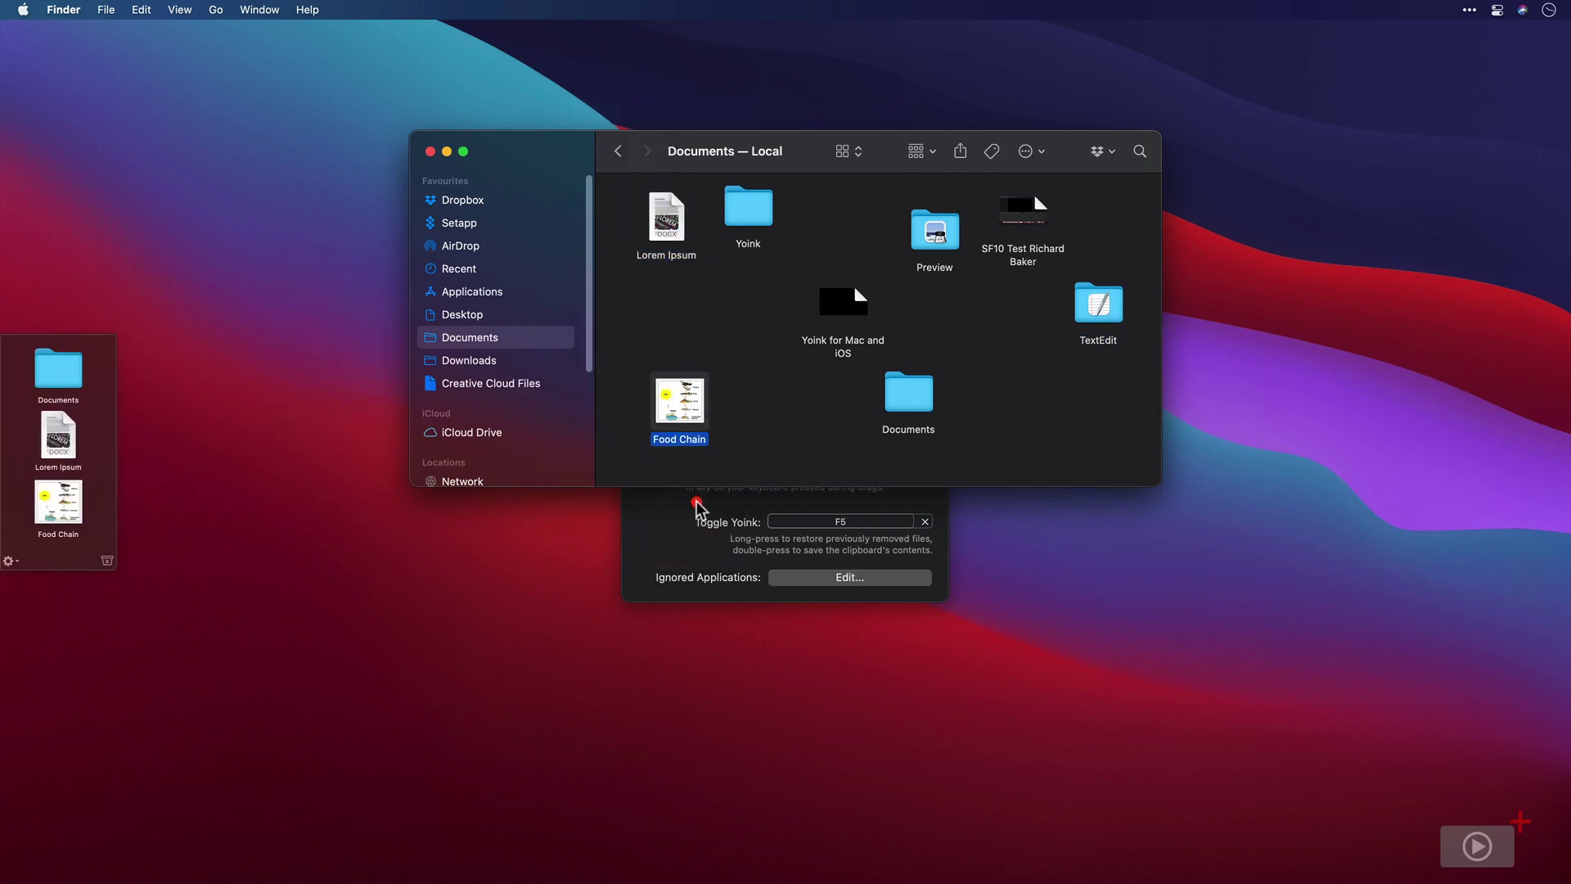
# Set the Behavior popup to '…when dragging to the edge of the screen' and shelve the Yoink folder.
pyautogui.click(700, 524)
pyautogui.click(891, 458)
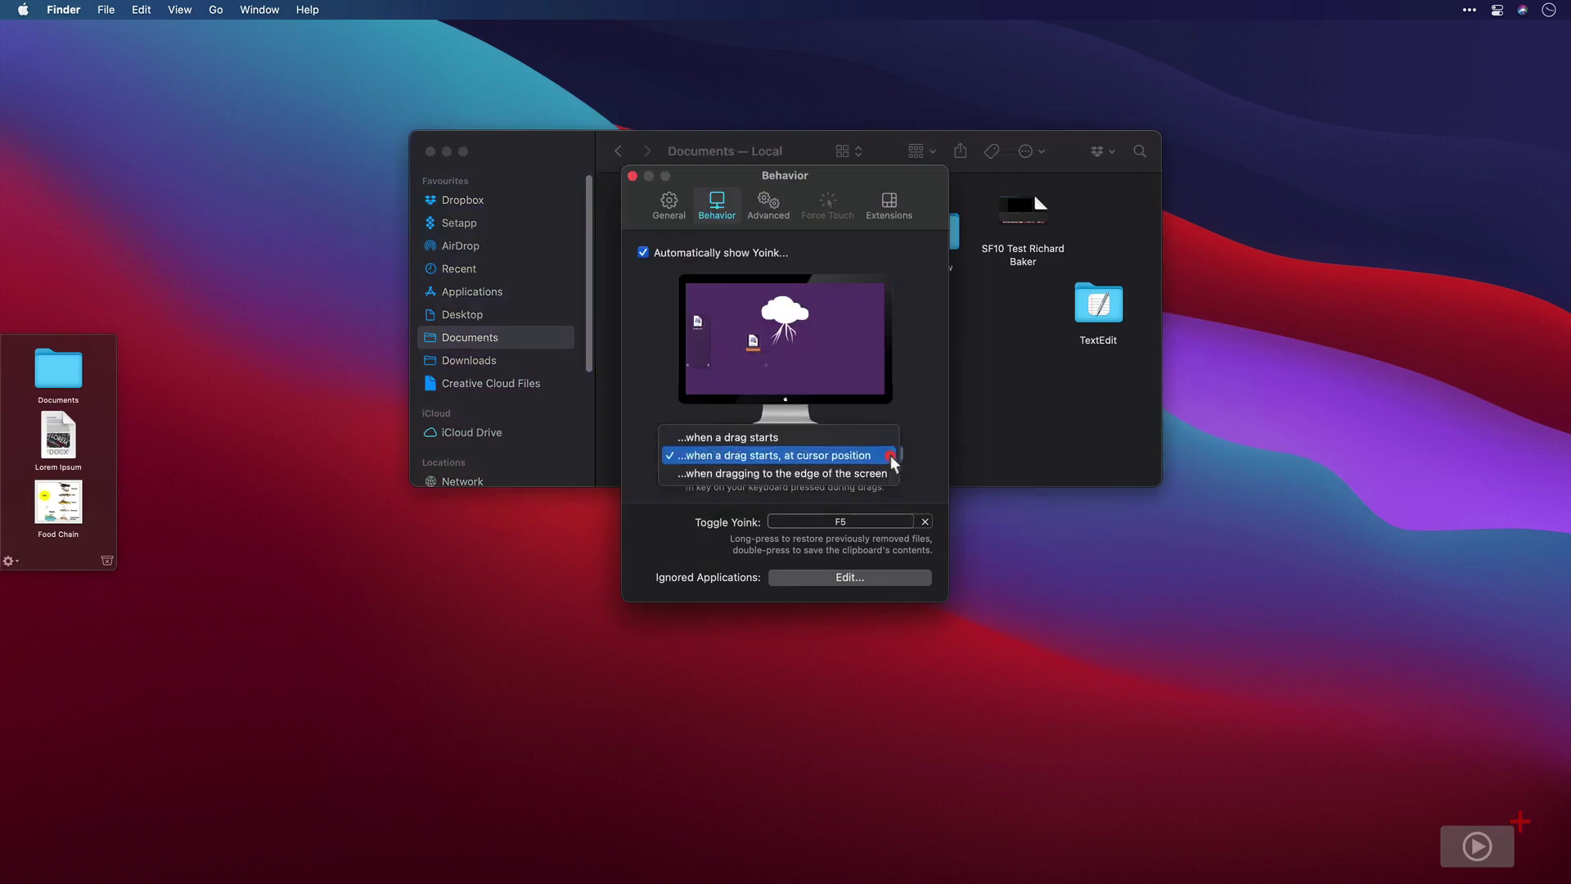
pyautogui.click(861, 474)
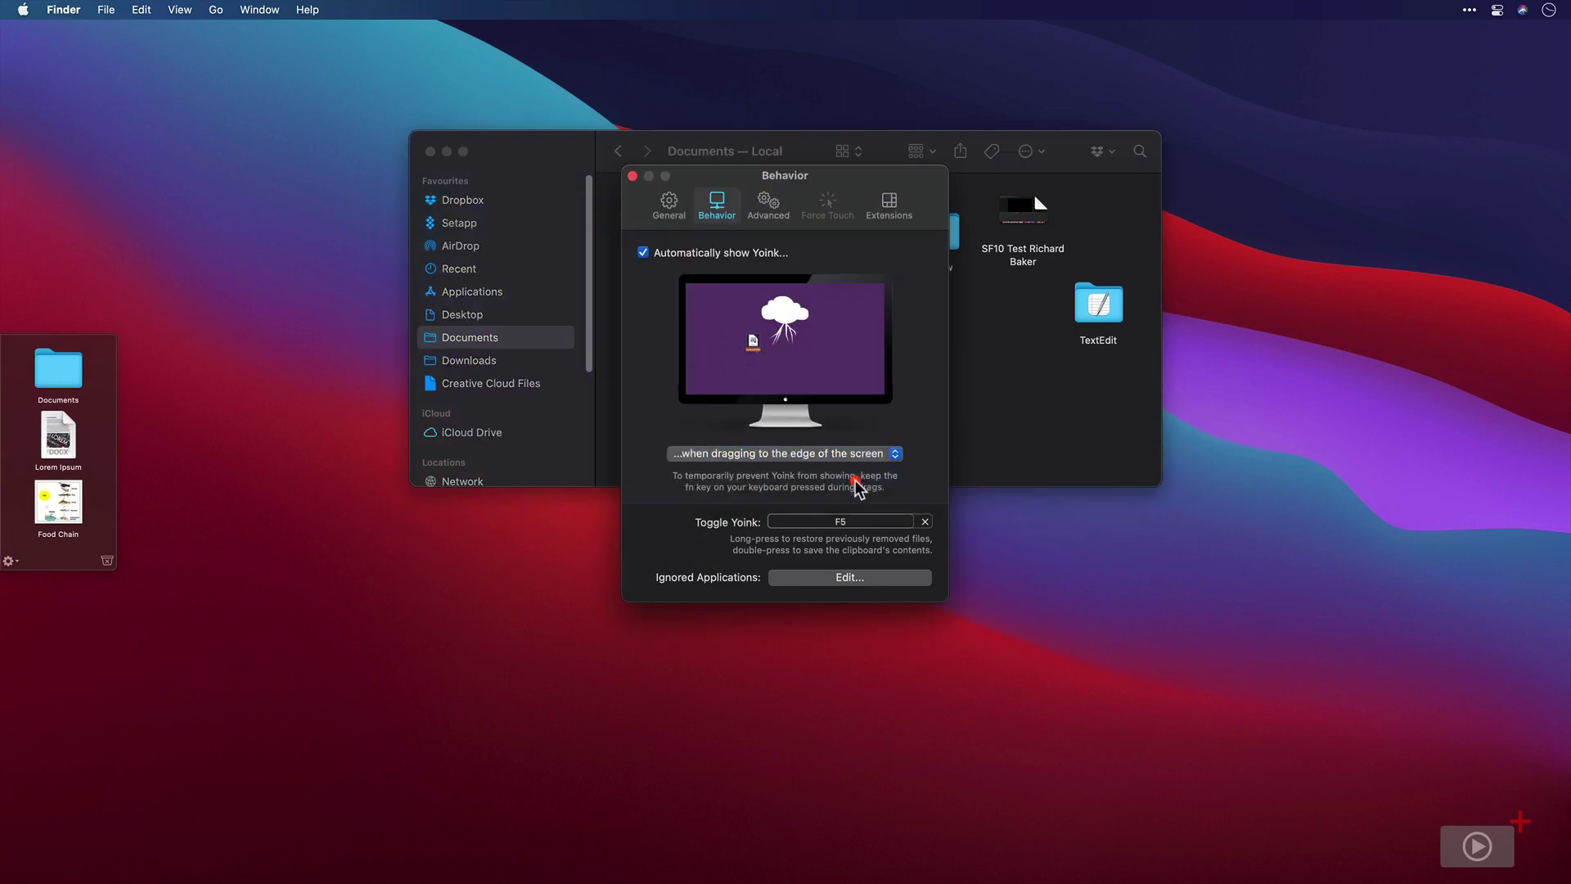
pyautogui.click(993, 446)
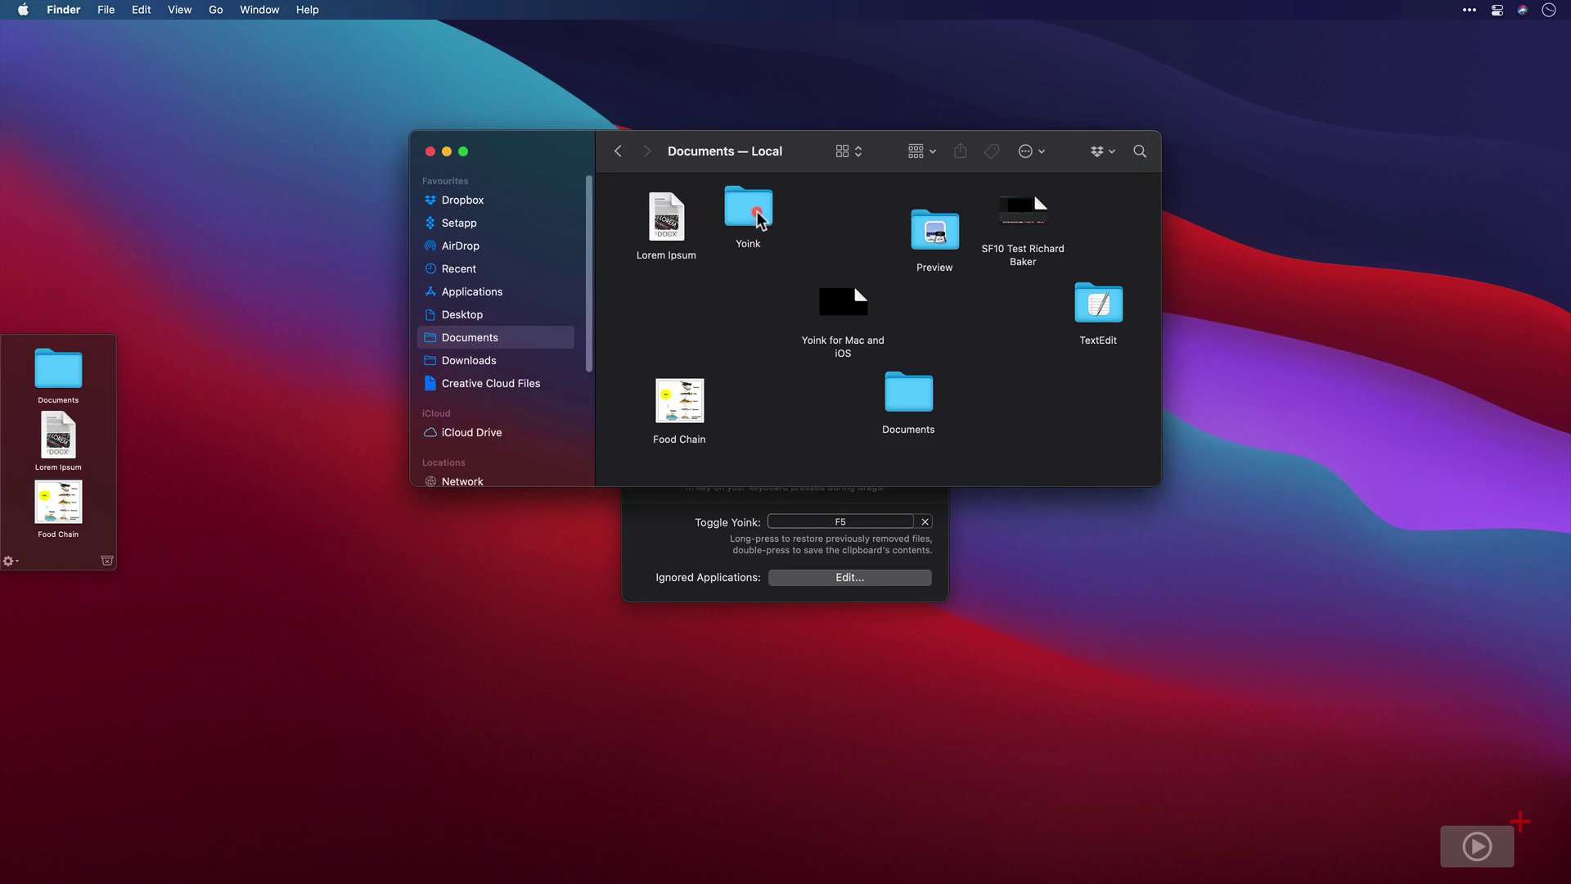
pyautogui.moveTo(759, 217); pyautogui.dragTo(32, 446)
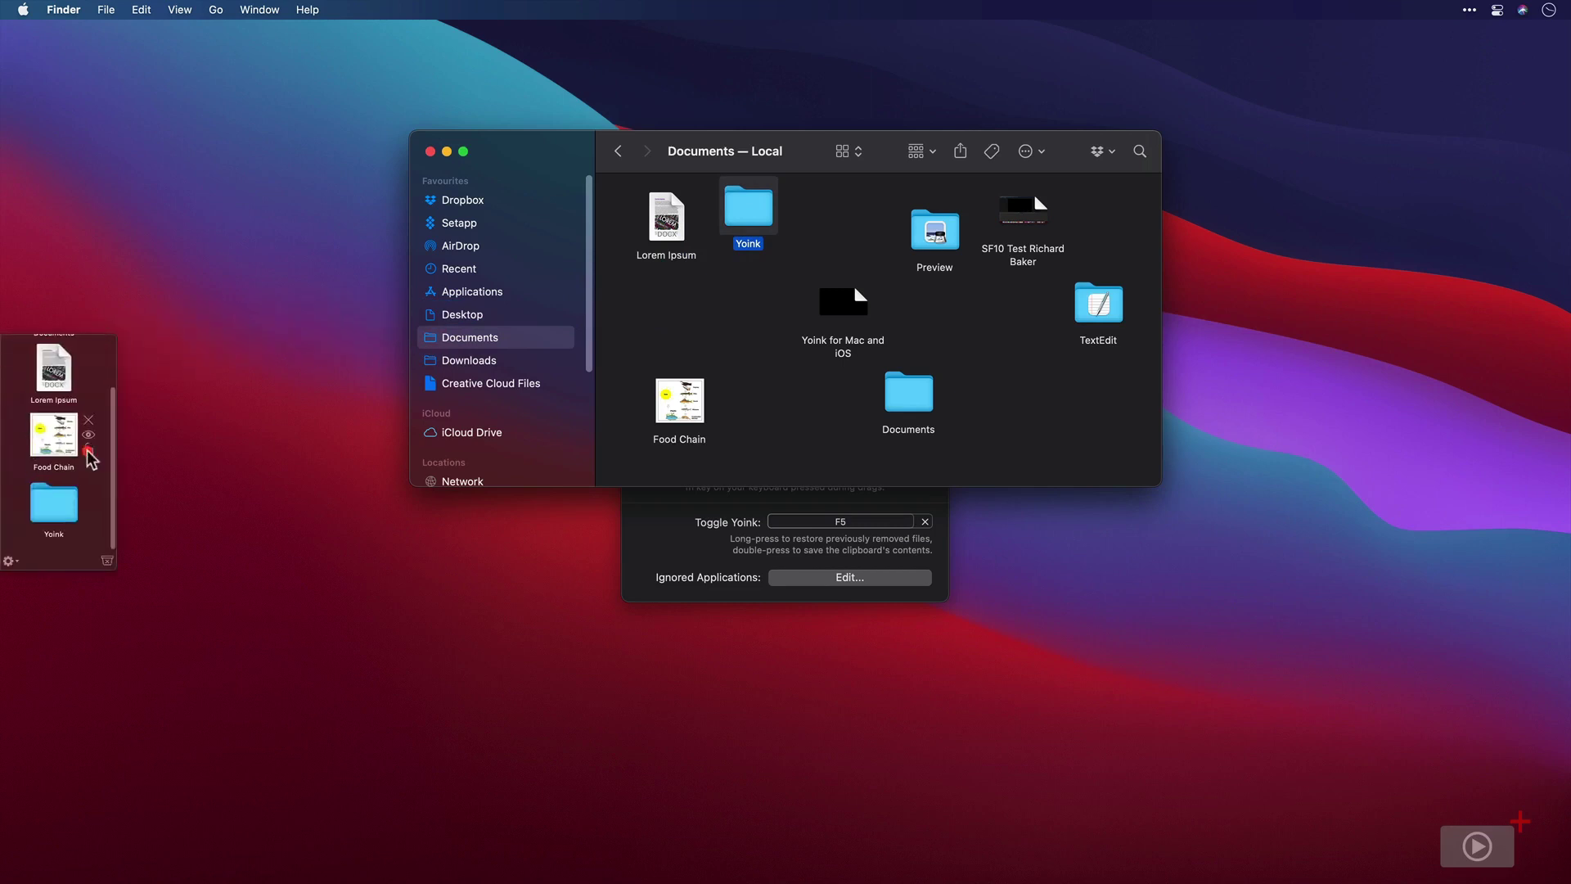